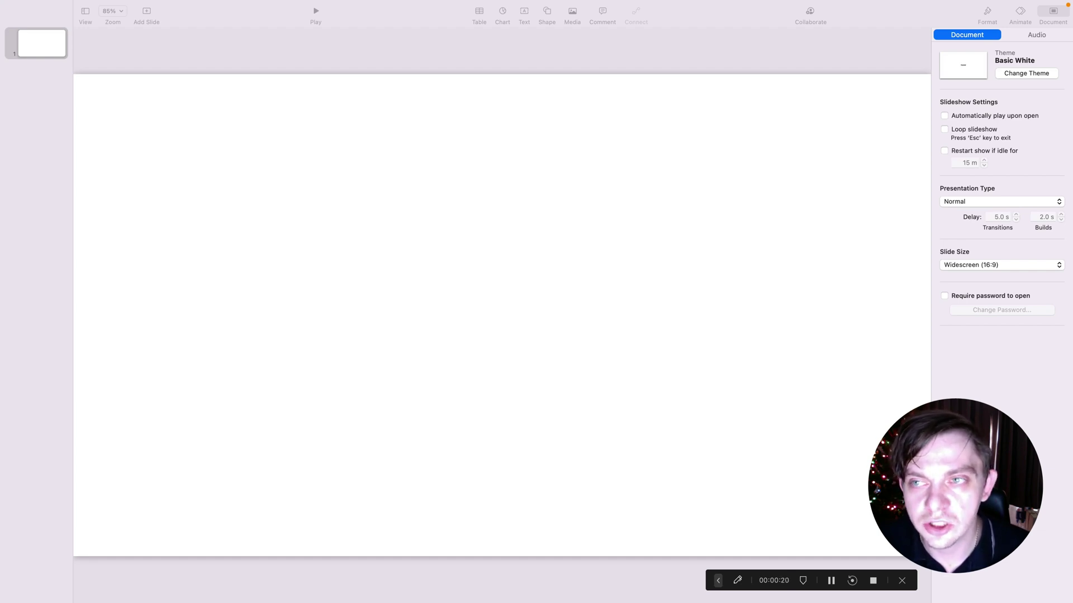
Step: Set a custom portrait slide size of width 1080 and height 1920 in the Document inspector
{"action": "left_click", "coordinate": [1050, 16]}
{"action": "left_click", "coordinate": [1051, 15]}
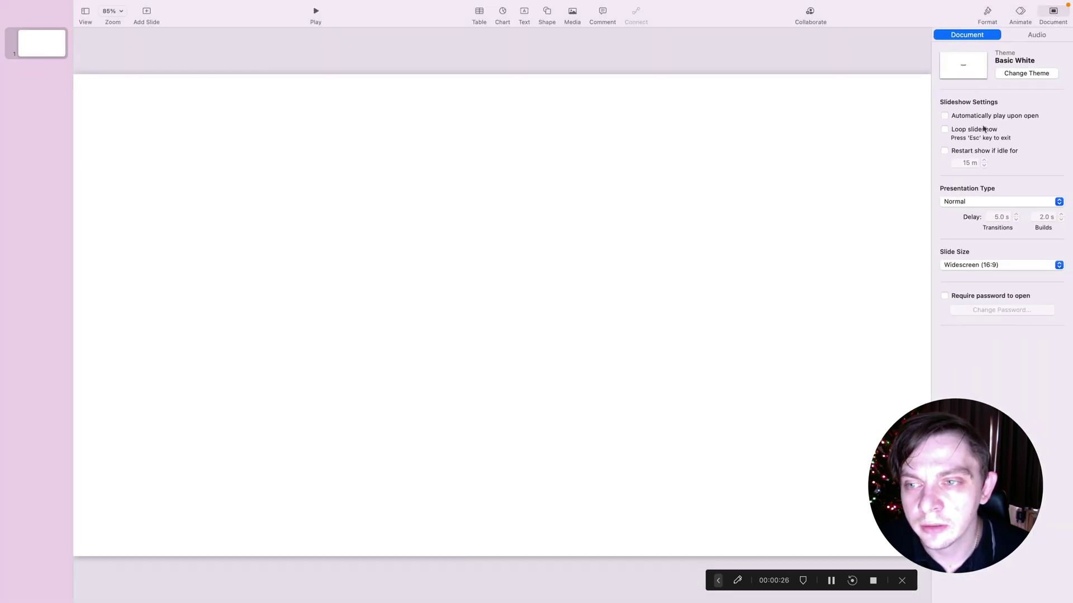
{"action": "left_click", "coordinate": [986, 263]}
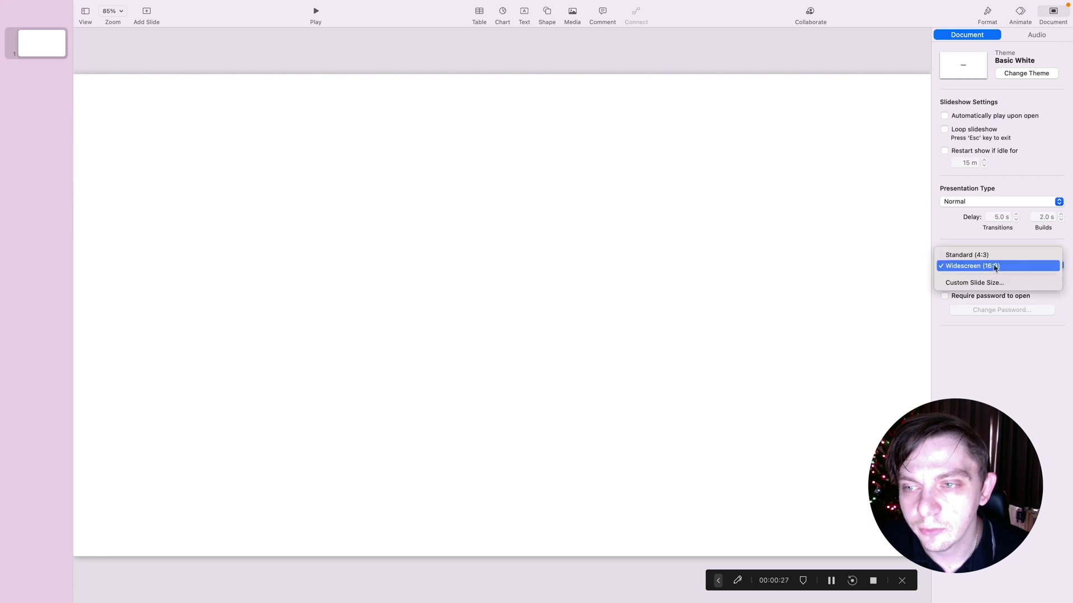
{"action": "left_click", "coordinate": [957, 283]}
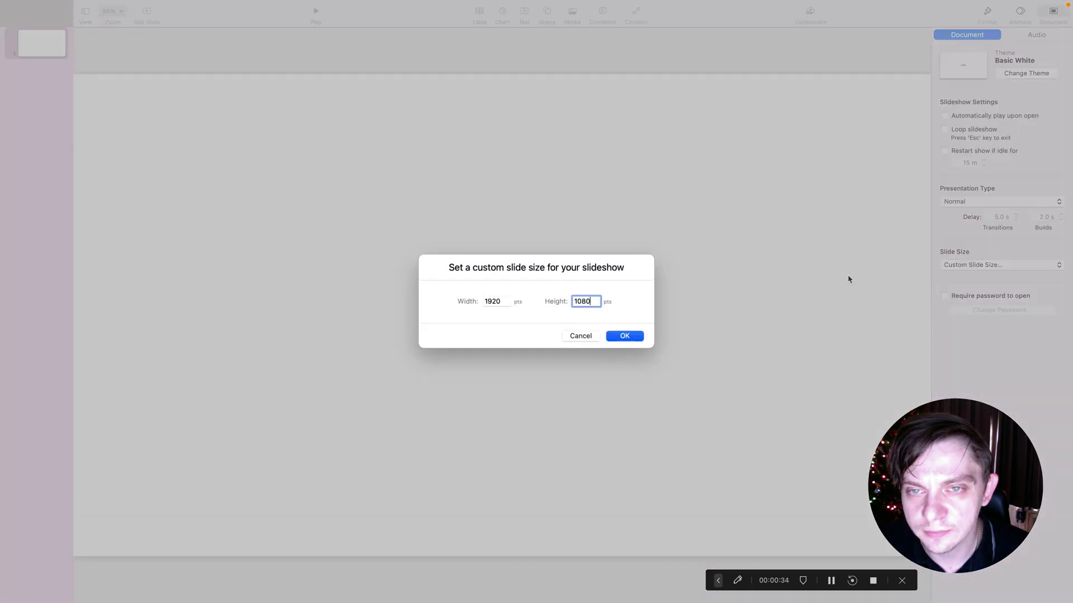
{"action": "left_click", "coordinate": [490, 302]}
{"action": "double_click", "coordinate": [490, 302]}
{"action": "type", "text": "1080"}
{"action": "double_click", "coordinate": [593, 299]}
{"action": "type", "text": "1920"}
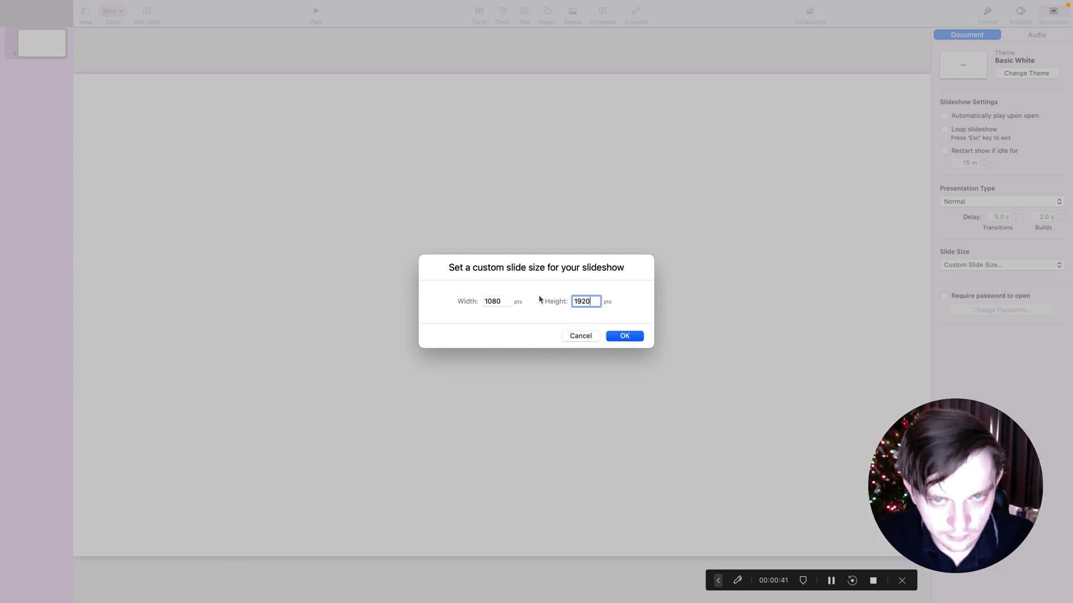
{"action": "left_click", "coordinate": [632, 337]}
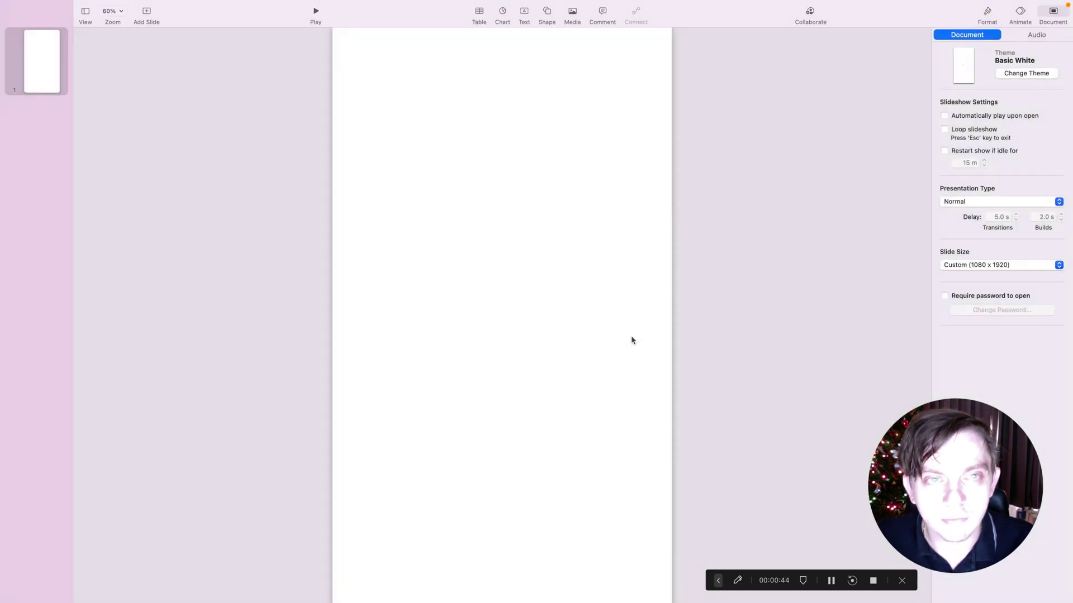
{"action": "scroll", "coordinate": [602, 270], "scroll_direction": "down", "scroll_amount": 1}
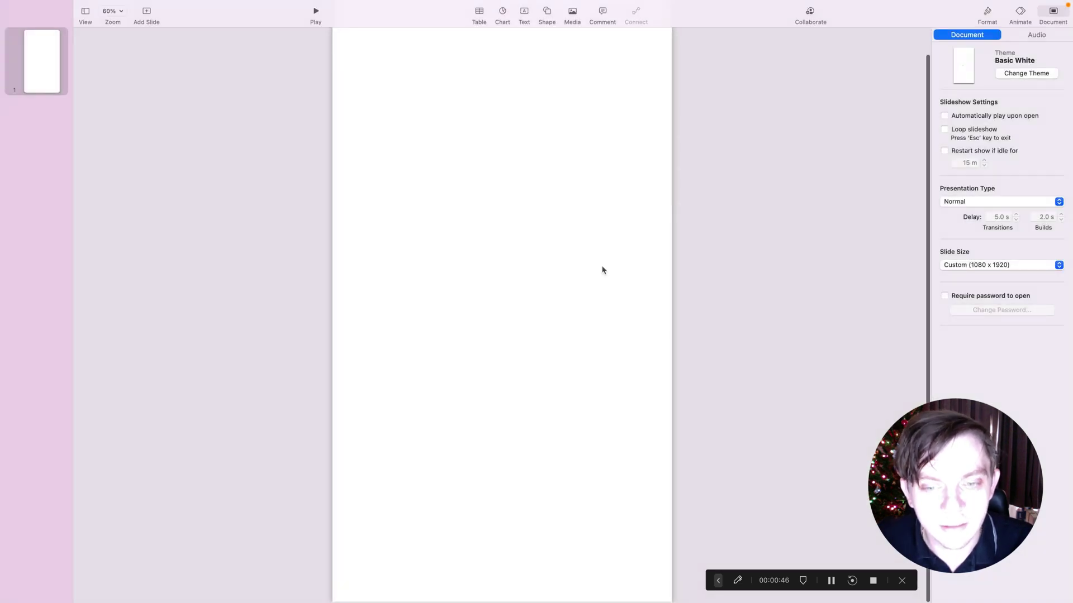
{"action": "scroll", "coordinate": [601, 272], "scroll_direction": "up", "scroll_amount": 1}
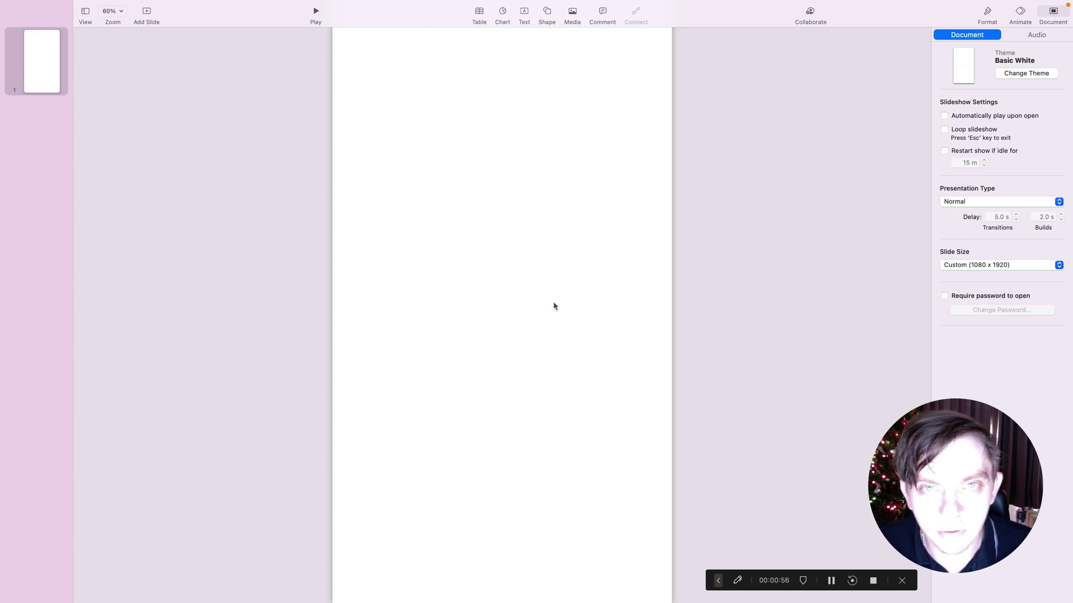
Step: Choose Widescreen (16:9) from the Slide Size pop-up
{"action": "left_click", "coordinate": [1022, 268]}
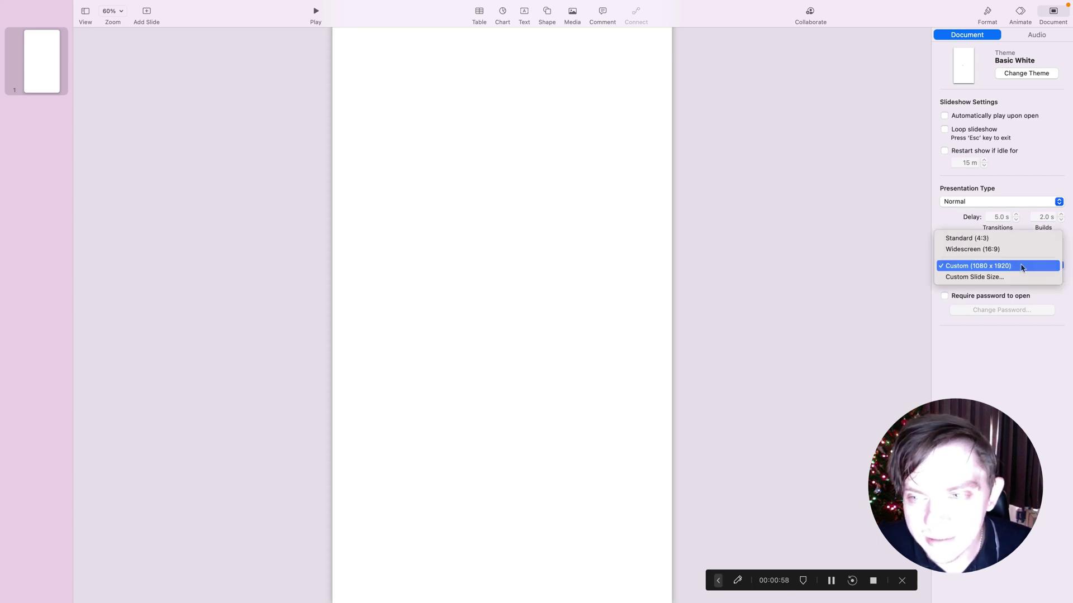
{"action": "left_click", "coordinate": [1023, 250]}
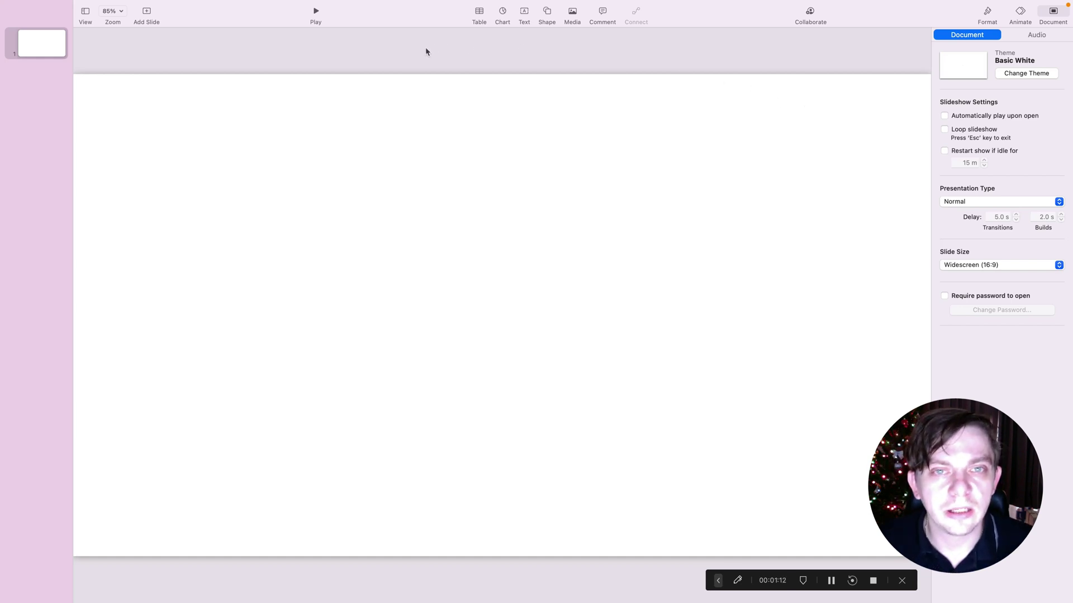
Step: Drag a Geometry capsule onto the slide and a Basic rectangle below it
{"action": "left_click", "coordinate": [547, 12]}
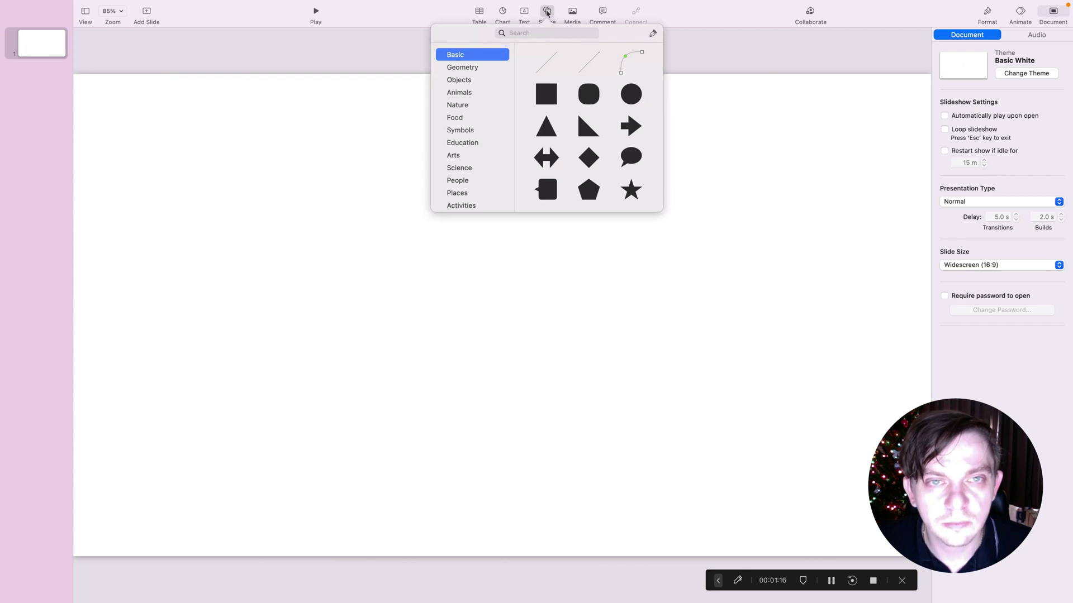
{"action": "left_click", "coordinate": [474, 66]}
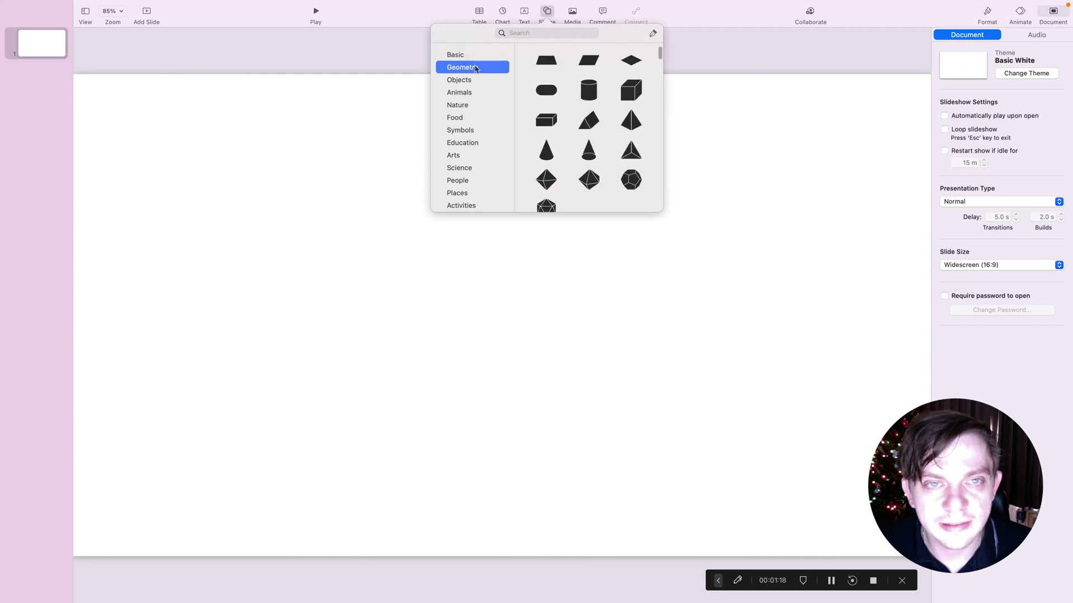
{"action": "left_click", "coordinate": [473, 56]}
{"action": "left_click", "coordinate": [470, 69]}
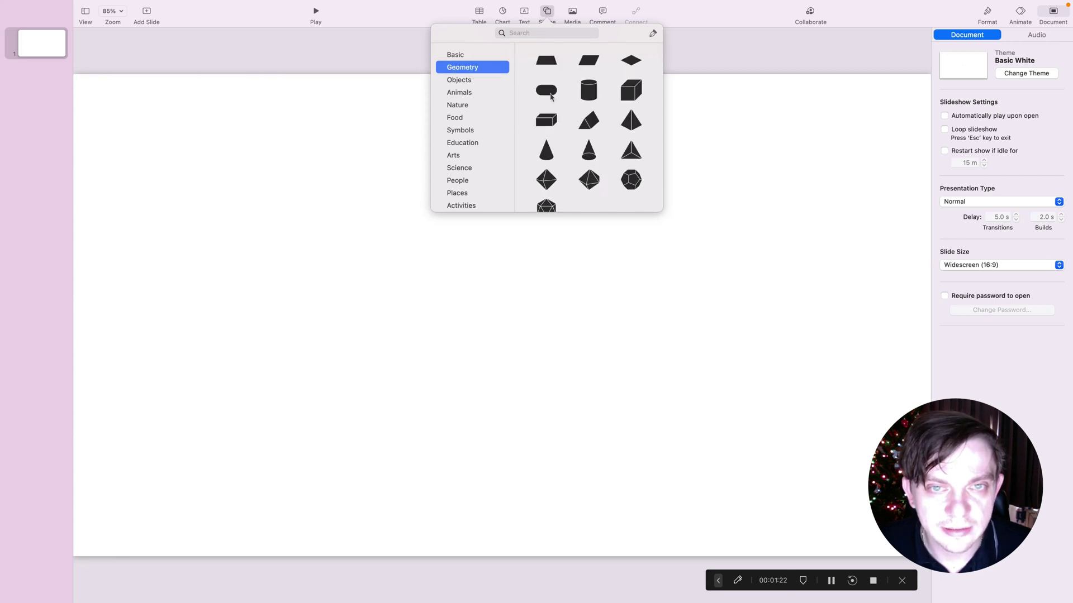
{"action": "left_click_drag", "start_coordinate": [542, 92], "coordinate": [545, 145]}
{"action": "left_click", "coordinate": [548, 17]}
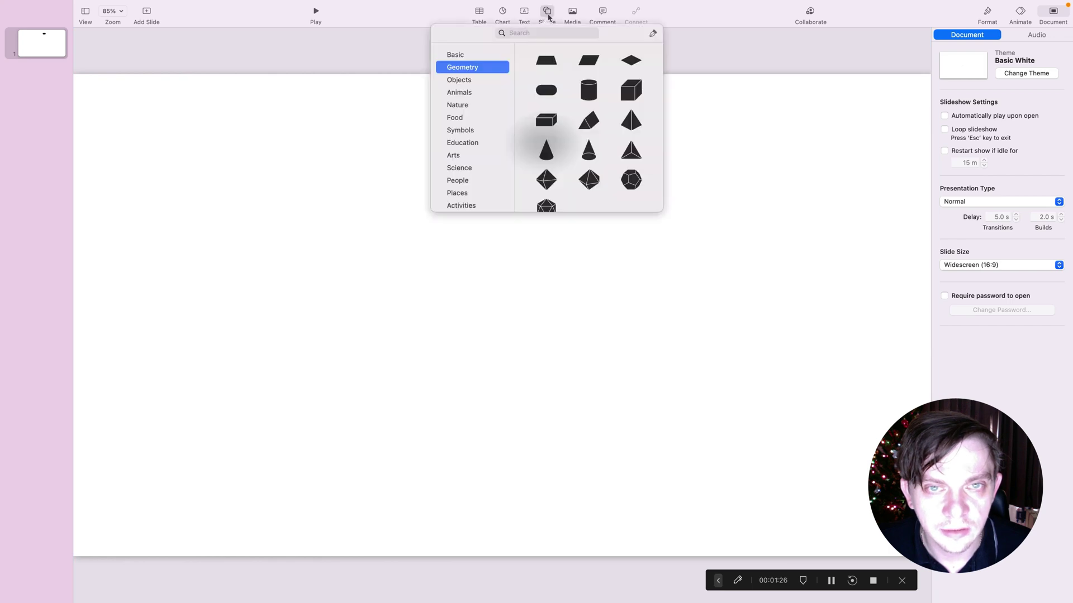
{"action": "left_click", "coordinate": [461, 55]}
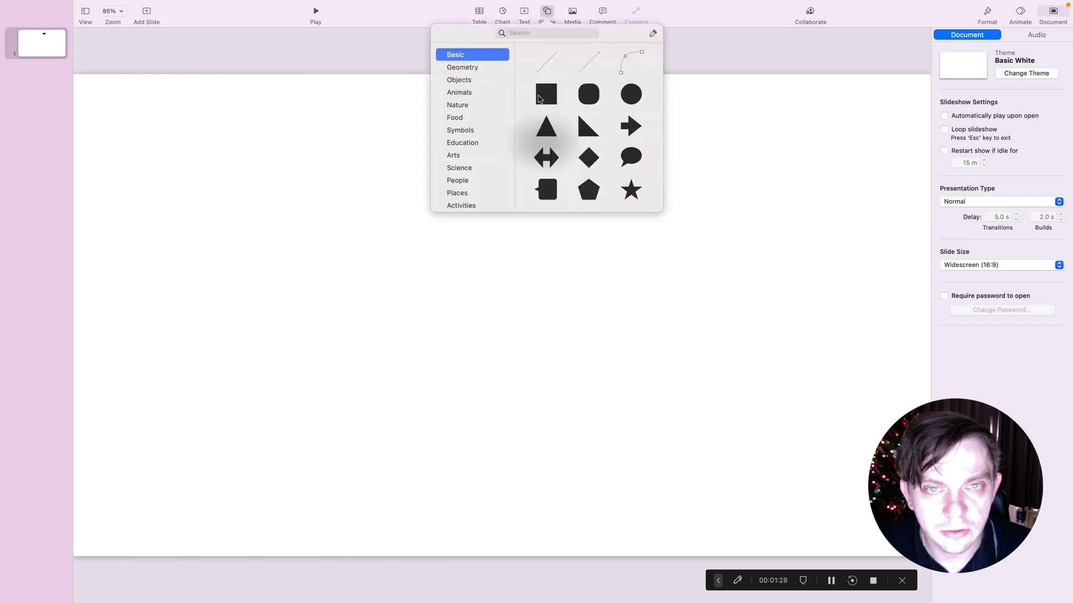
{"action": "left_click_drag", "start_coordinate": [541, 99], "coordinate": [568, 202]}
Step: Insert a diamond from the Geometry shapes, enlarge it and centre it below
{"action": "left_click", "coordinate": [547, 12]}
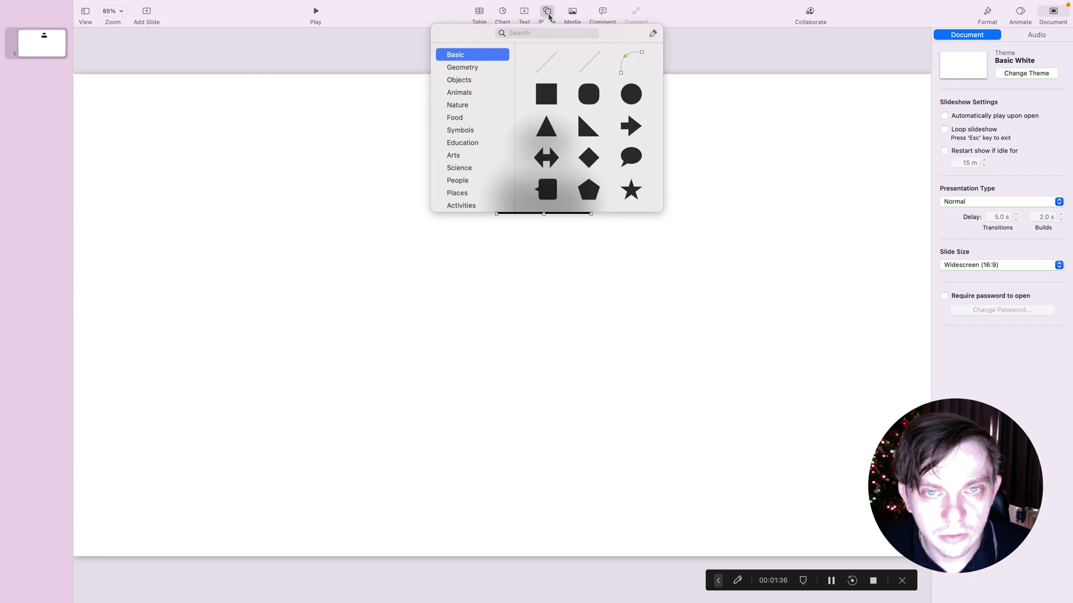
{"action": "left_click", "coordinate": [462, 67]}
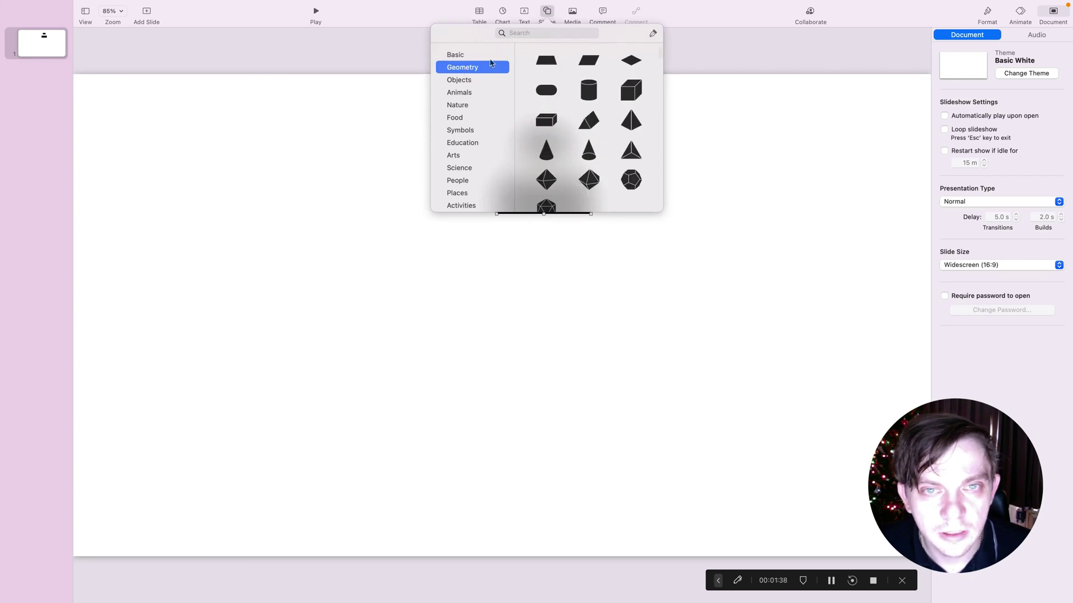
{"action": "left_click", "coordinate": [630, 61]}
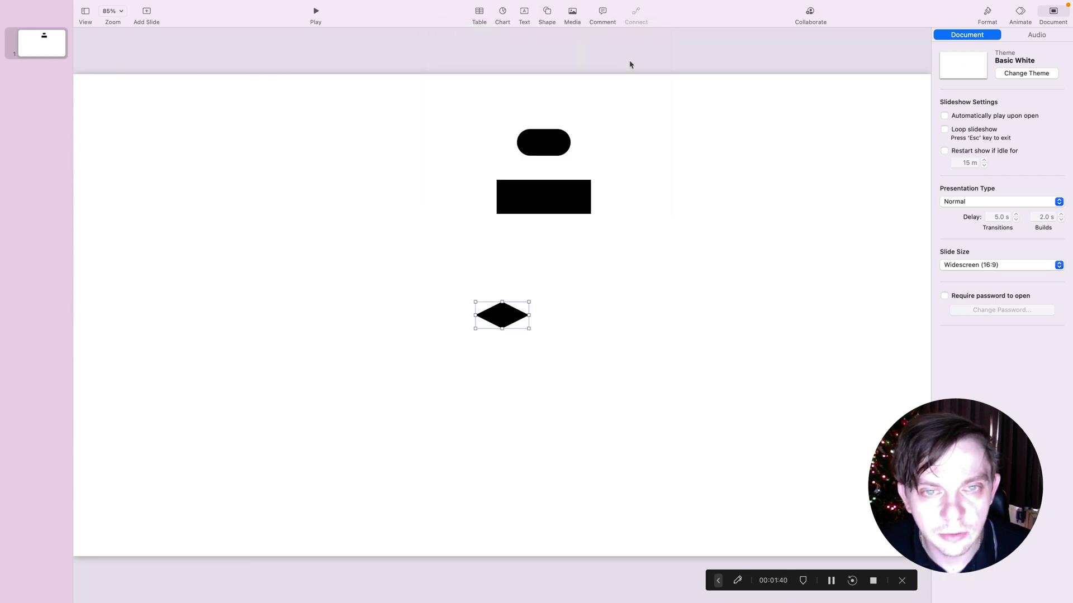
{"action": "left_click_drag", "start_coordinate": [529, 329], "coordinate": [609, 367]}
{"action": "left_click_drag", "start_coordinate": [548, 299], "coordinate": [551, 279]}
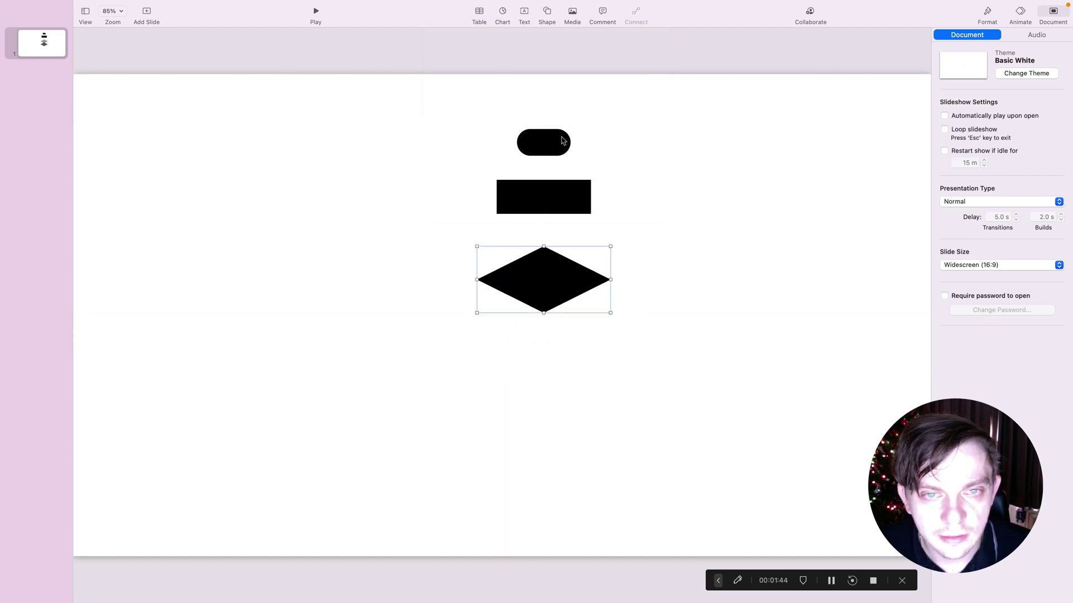
Step: Resize and align the rectangle and diamond on the centre guide, then select all three shapes
{"action": "left_click_drag", "start_coordinate": [546, 190], "coordinate": [579, 209]}
{"action": "left_click_drag", "start_coordinate": [556, 204], "coordinate": [562, 201]}
{"action": "left_click_drag", "start_coordinate": [545, 274], "coordinate": [546, 256]}
{"action": "left_click_drag", "start_coordinate": [609, 295], "coordinate": [582, 272]}
{"action": "left_click_drag", "start_coordinate": [545, 257], "coordinate": [551, 254]}
{"action": "left_click_drag", "start_coordinate": [436, 97], "coordinate": [680, 354]}
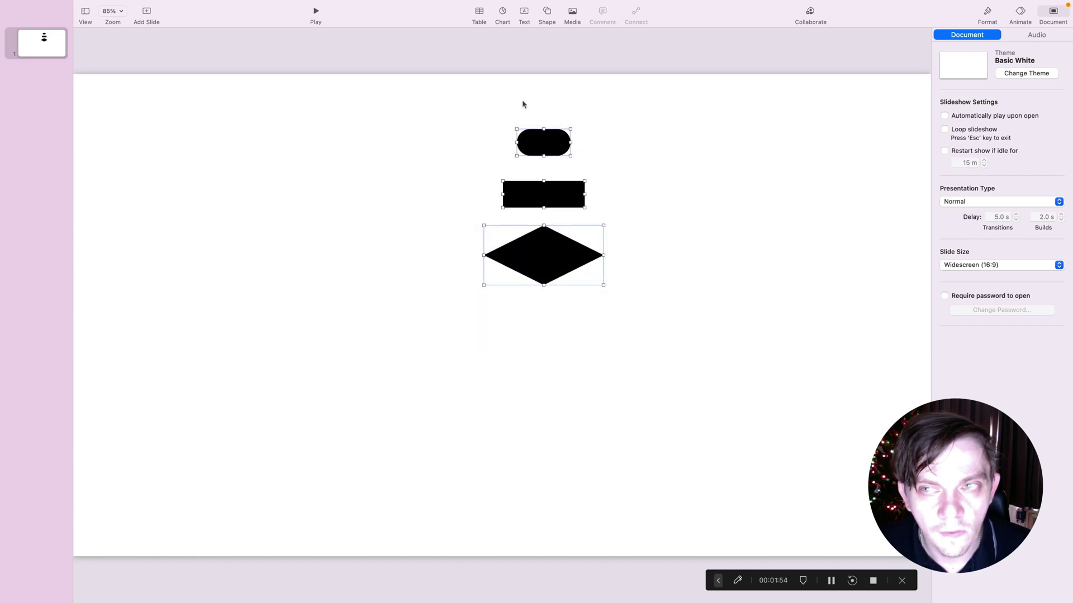
Step: Give the three selected shapes a white fill and a 3 pt black Line border
{"action": "left_click", "coordinate": [986, 14]}
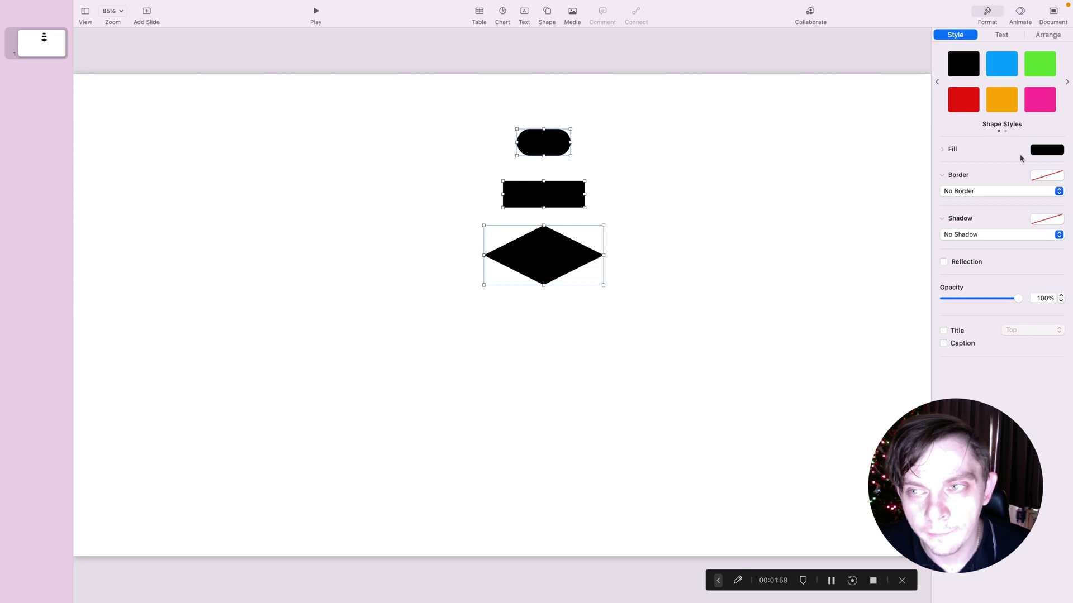
{"action": "left_click", "coordinate": [1051, 150]}
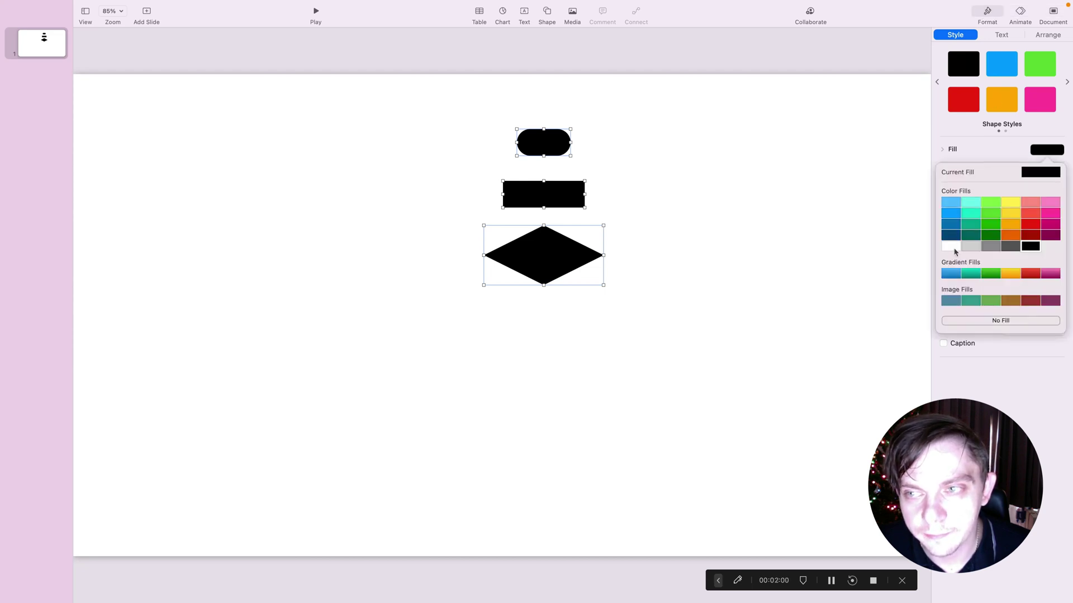
{"action": "left_click", "coordinate": [953, 248]}
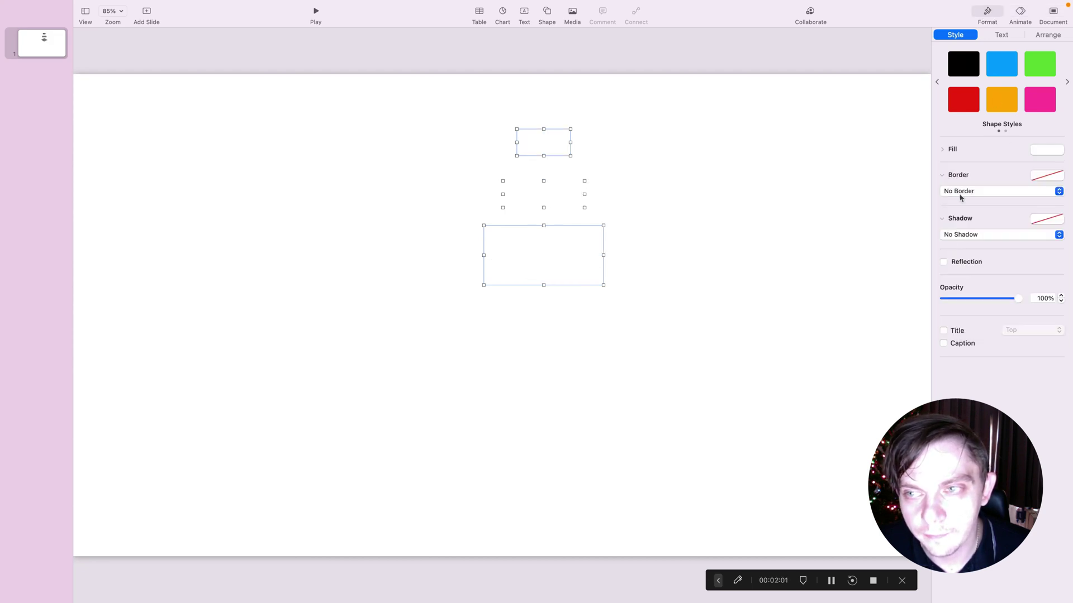
{"action": "left_click", "coordinate": [1053, 179]}
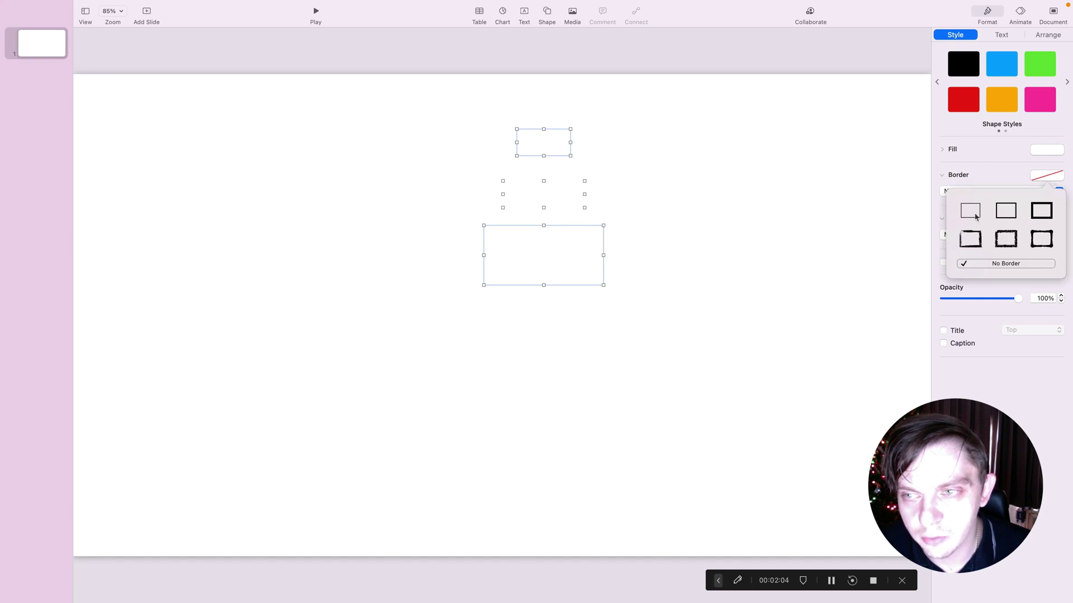
{"action": "left_click", "coordinate": [975, 216]}
{"action": "left_click", "coordinate": [1062, 204]}
{"action": "left_click", "coordinate": [1061, 204]}
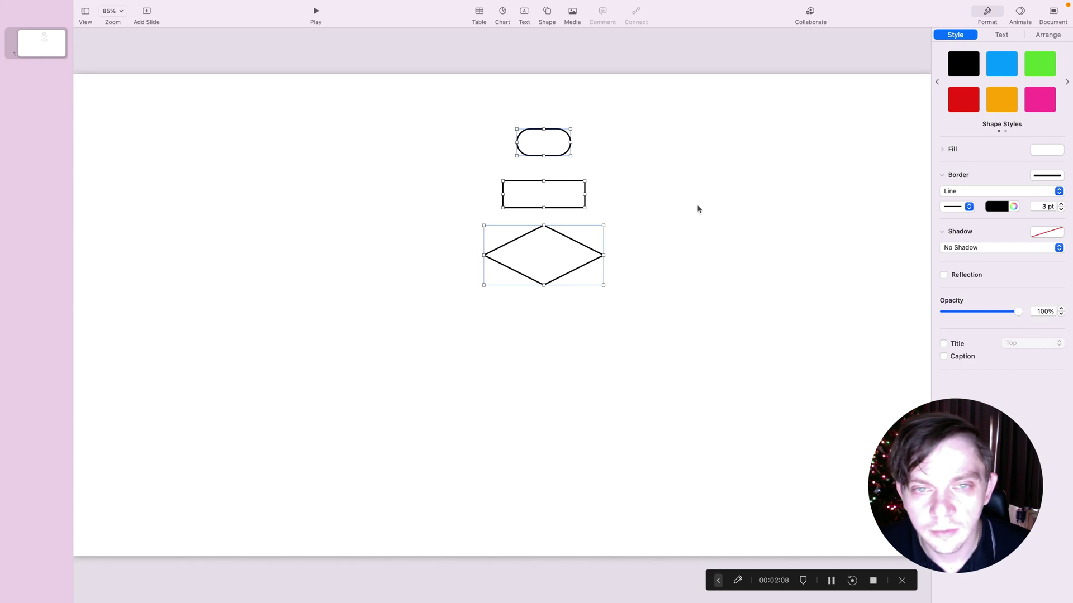
{"action": "left_click", "coordinate": [641, 173]}
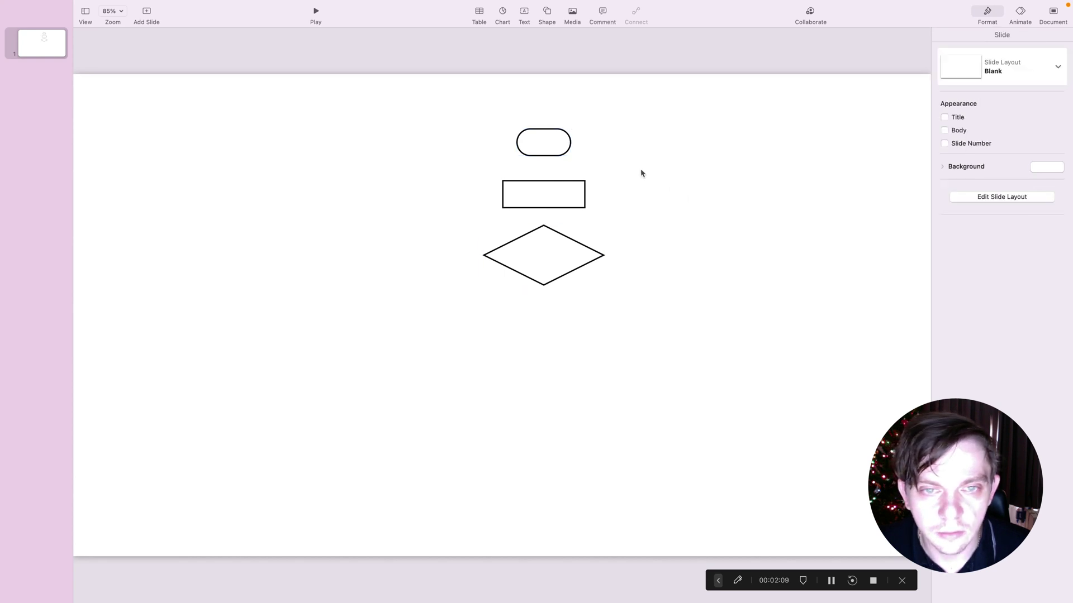
Step: Type 'Start' in the capsule and set its text colour to black
{"action": "left_click", "coordinate": [558, 140]}
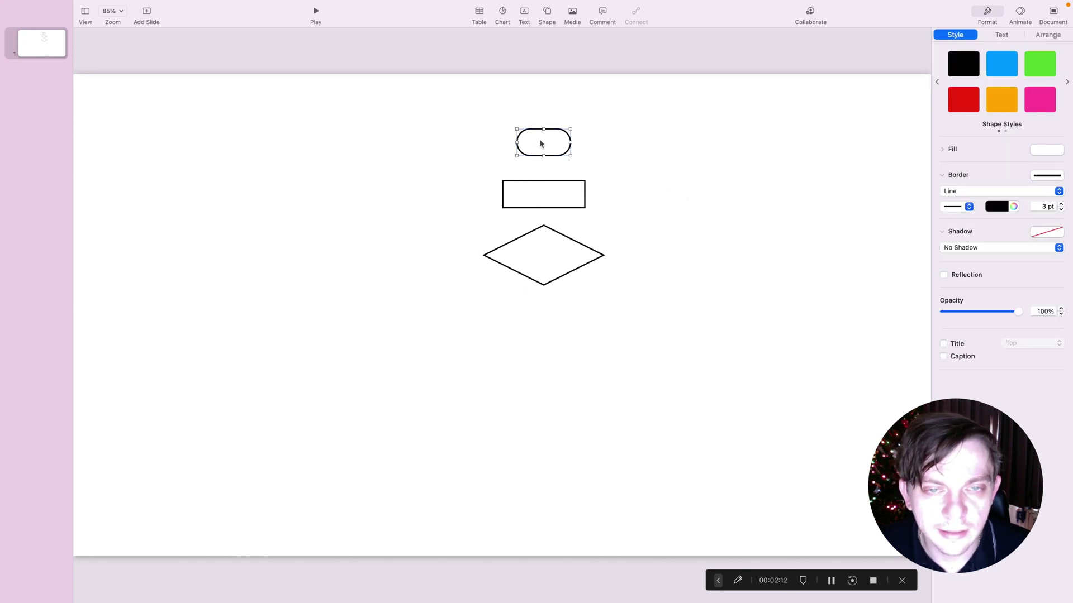
{"action": "double_click", "coordinate": [540, 143]}
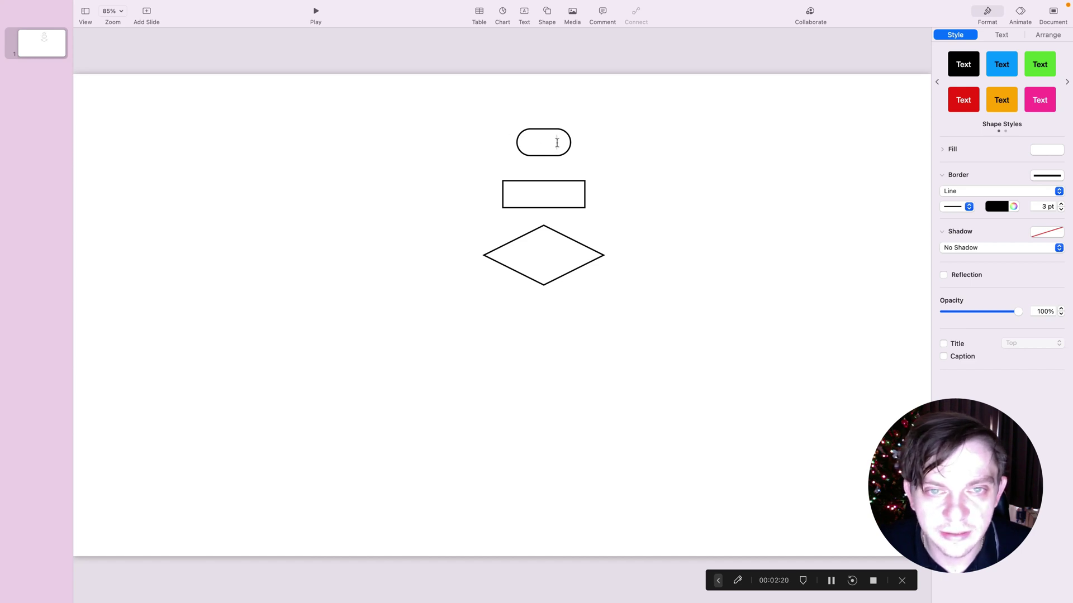
{"action": "type", "text": "Start"}
{"action": "left_click_drag", "start_coordinate": [559, 142], "coordinate": [510, 142]}
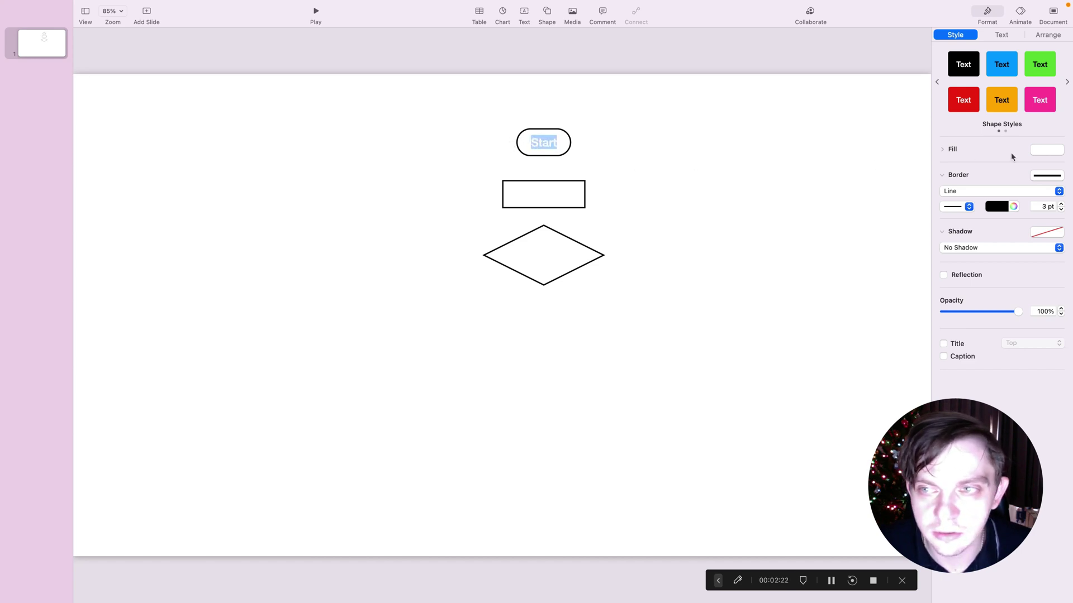
{"action": "left_click", "coordinate": [1055, 150]}
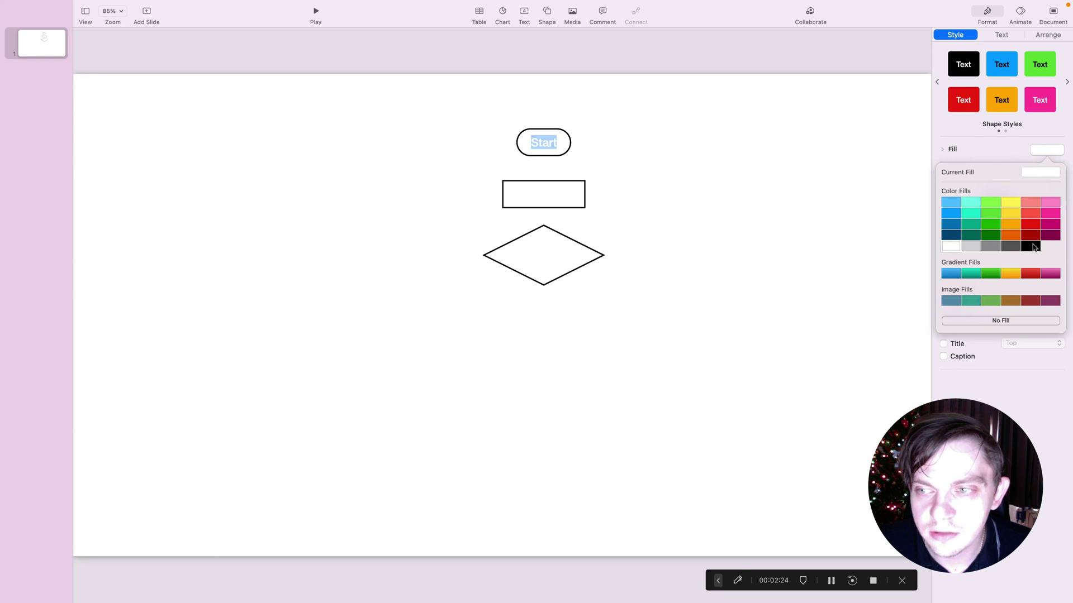
{"action": "left_click", "coordinate": [1031, 246]}
{"action": "key", "text": "super+z"}
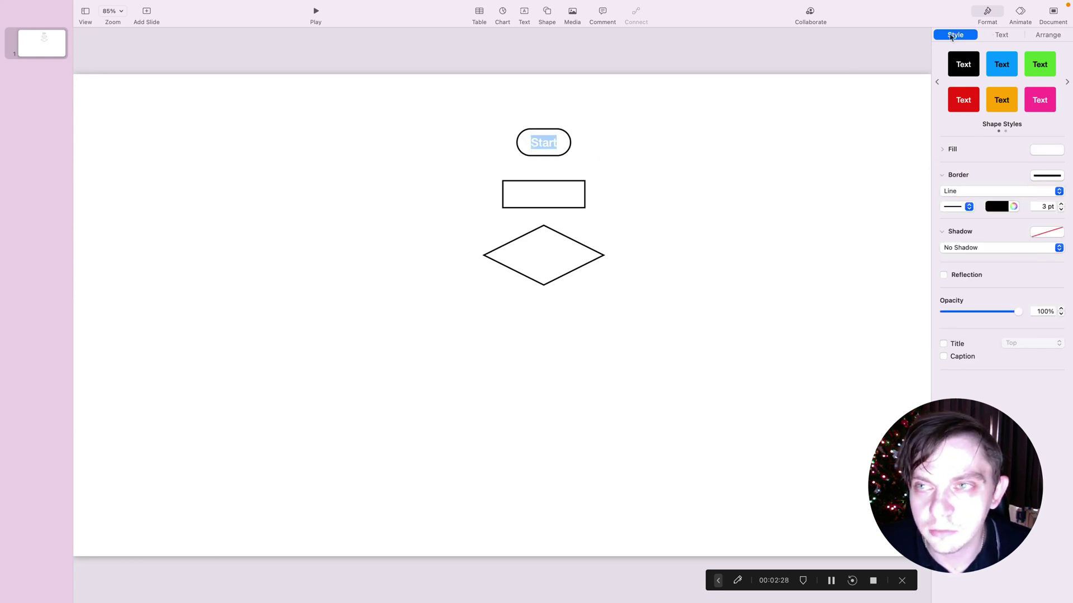
{"action": "left_click", "coordinate": [1003, 36]}
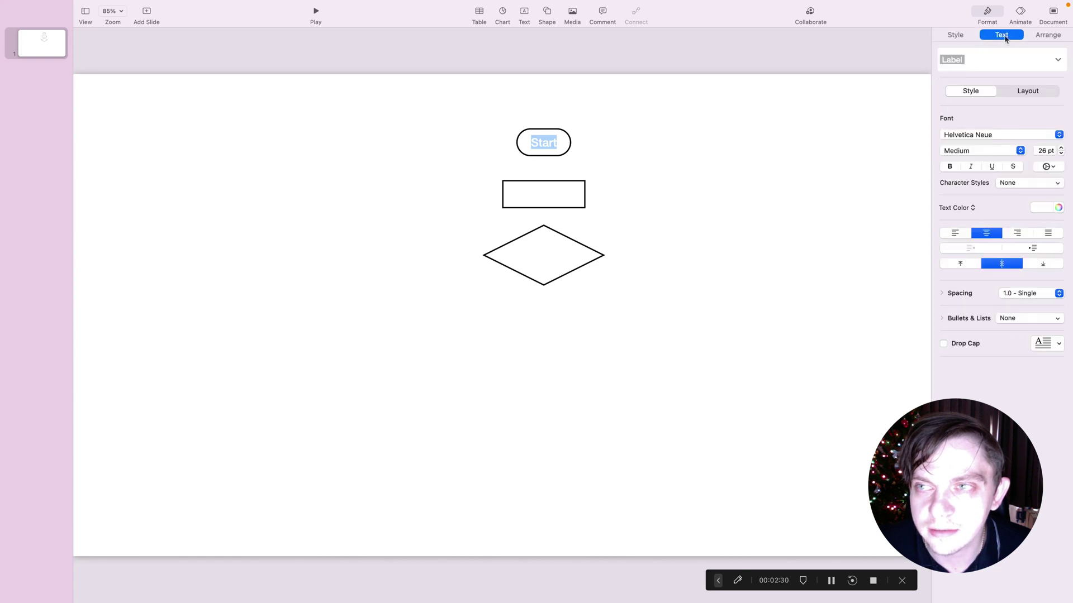
{"action": "left_click", "coordinate": [1040, 210]}
{"action": "left_click", "coordinate": [1031, 276]}
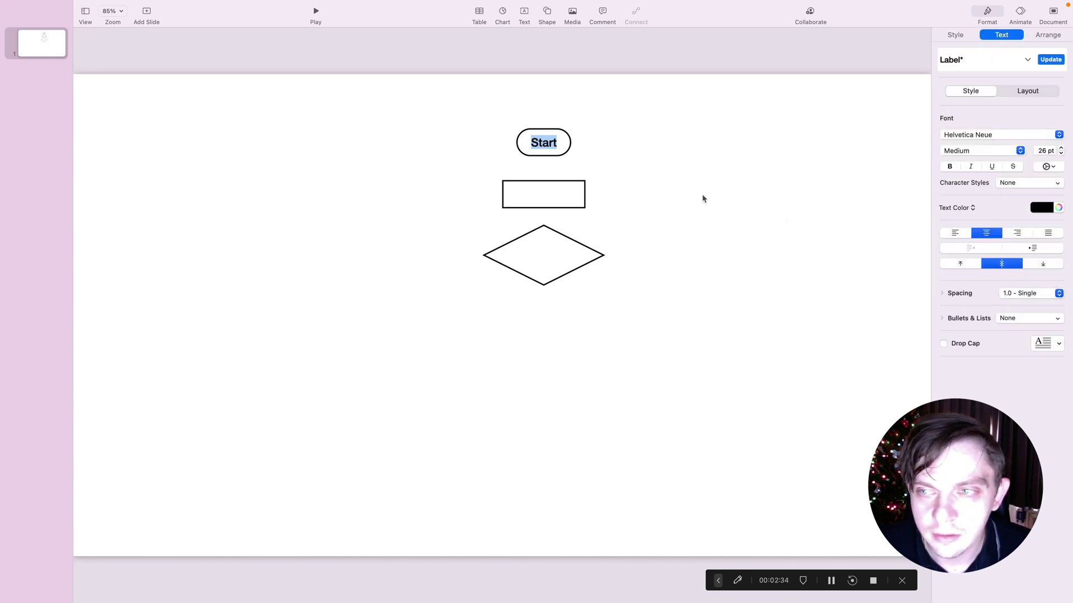
Step: Make the rectangle's 'Step 1' text black
{"action": "left_click", "coordinate": [548, 184]}
{"action": "left_click", "coordinate": [544, 195]}
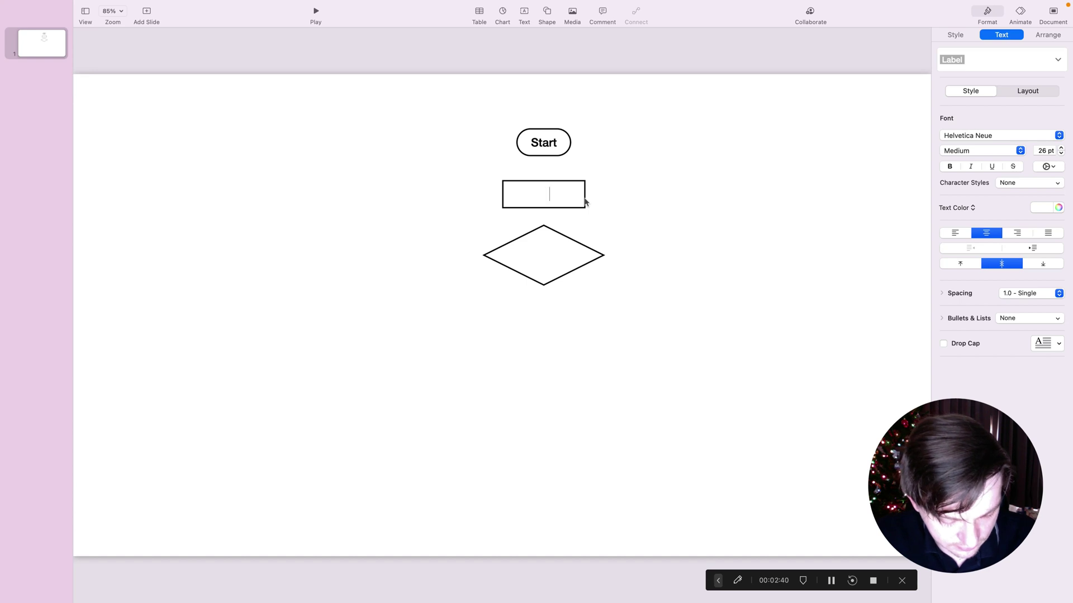
{"action": "left_click_drag", "start_coordinate": [567, 194], "coordinate": [468, 187]}
{"action": "left_click", "coordinate": [1043, 208]}
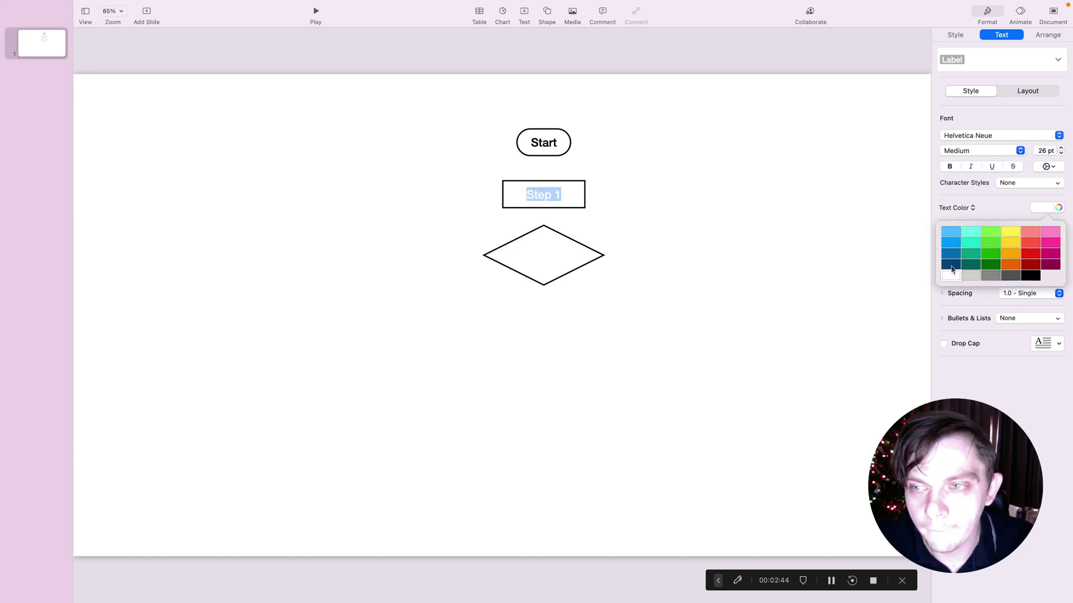
{"action": "left_click", "coordinate": [1033, 277]}
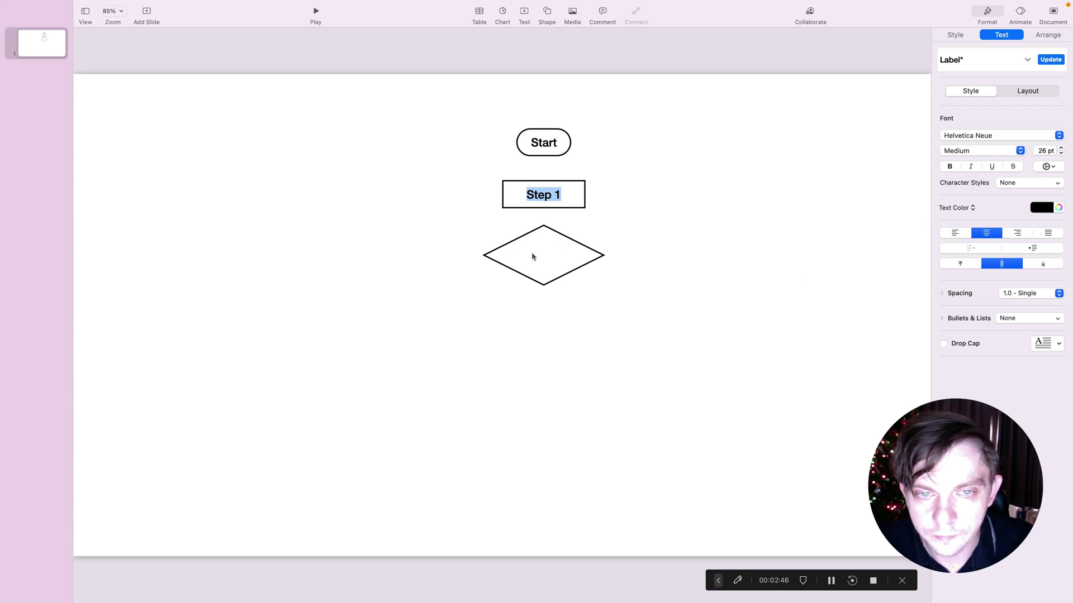
Step: Type a '?' inside the diamond and colour it black
{"action": "double_click", "coordinate": [546, 256]}
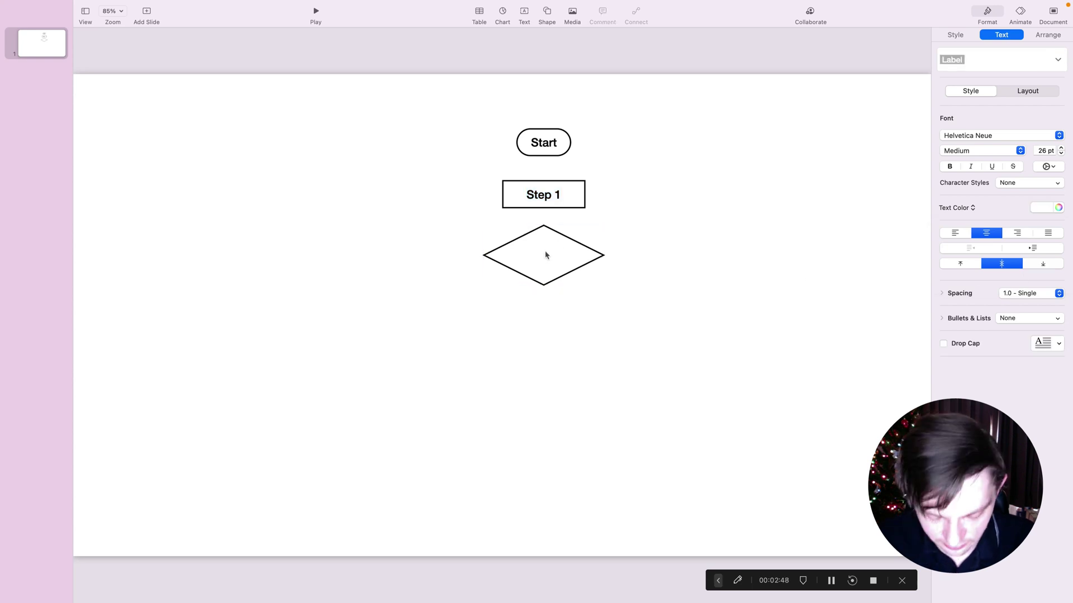
{"action": "type", "text": "?"}
{"action": "left_click_drag", "start_coordinate": [546, 255], "coordinate": [525, 252]}
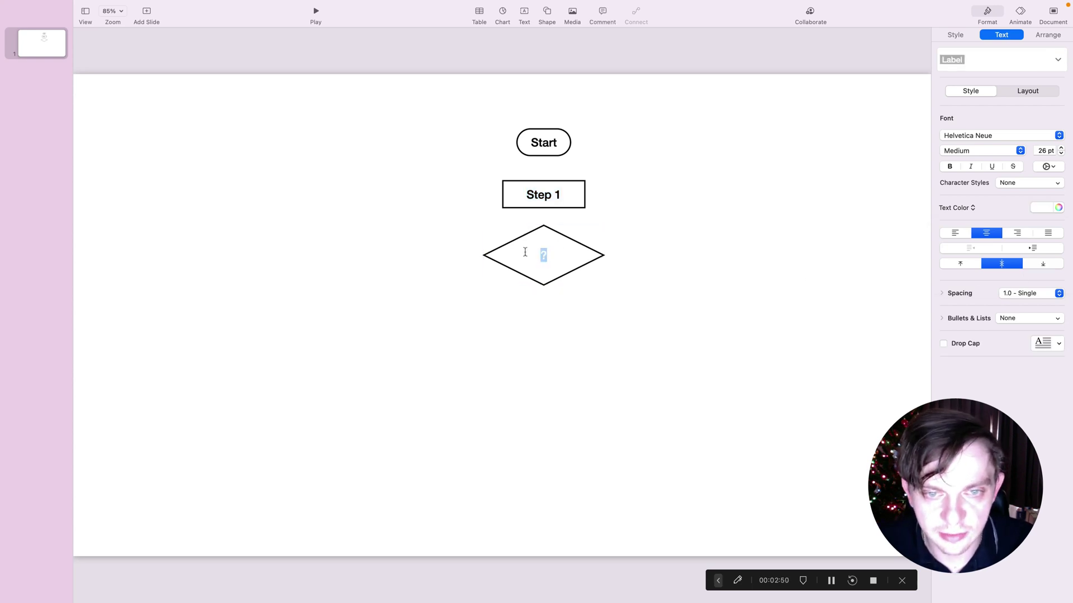
{"action": "left_click", "coordinate": [1040, 209]}
{"action": "left_click", "coordinate": [1032, 276]}
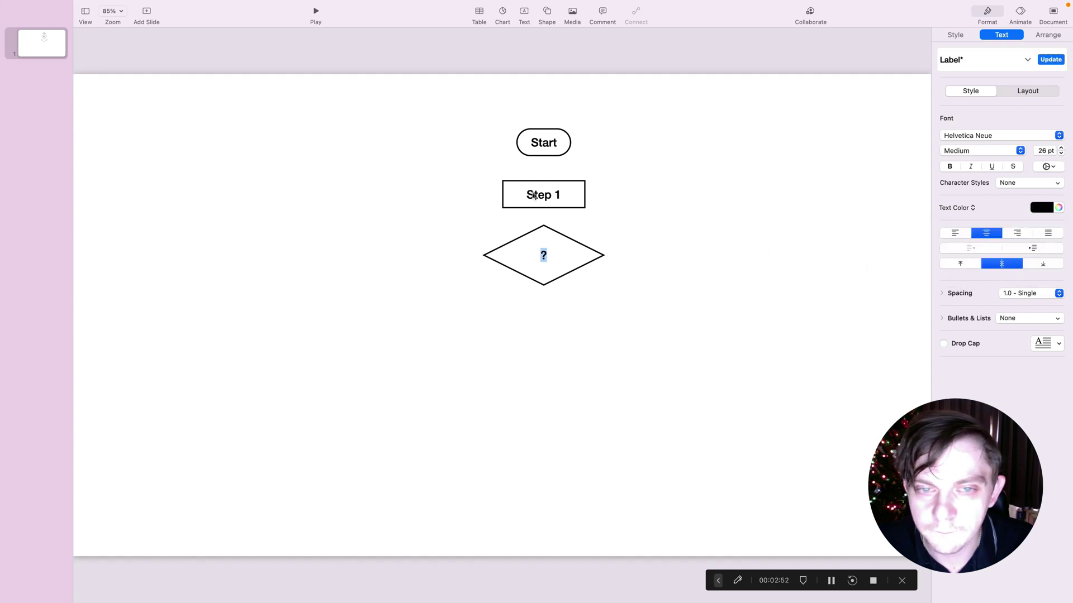
{"action": "left_click", "coordinate": [453, 149]}
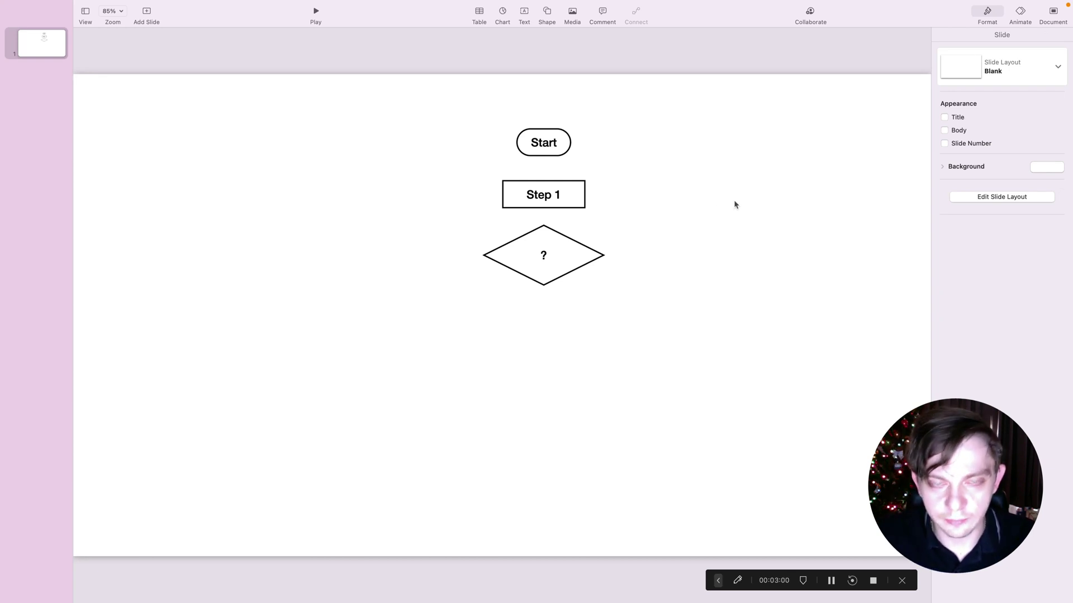
Step: Insert a Basic arrow line and stretch it from the bottom of Start to the top of Step 1
{"action": "left_click", "coordinate": [547, 12]}
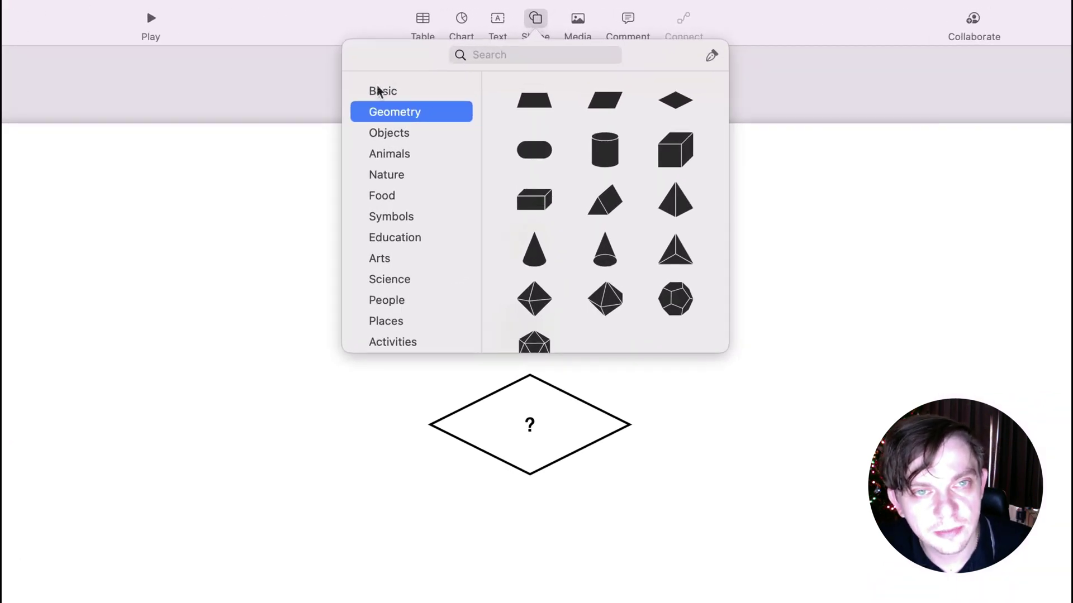
{"action": "left_click", "coordinate": [453, 55]}
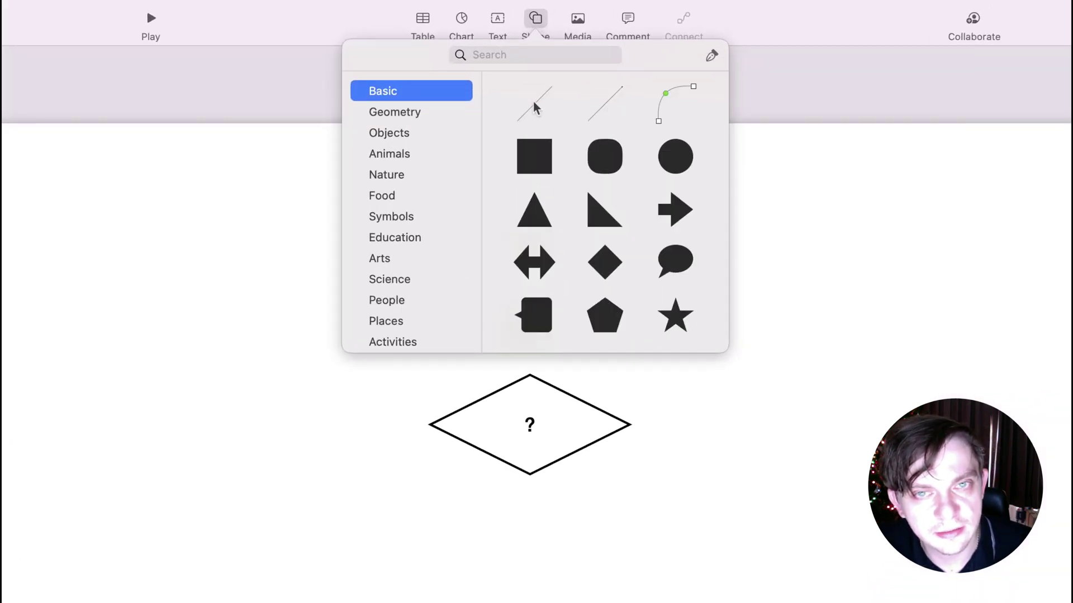
{"action": "left_click", "coordinate": [603, 109]}
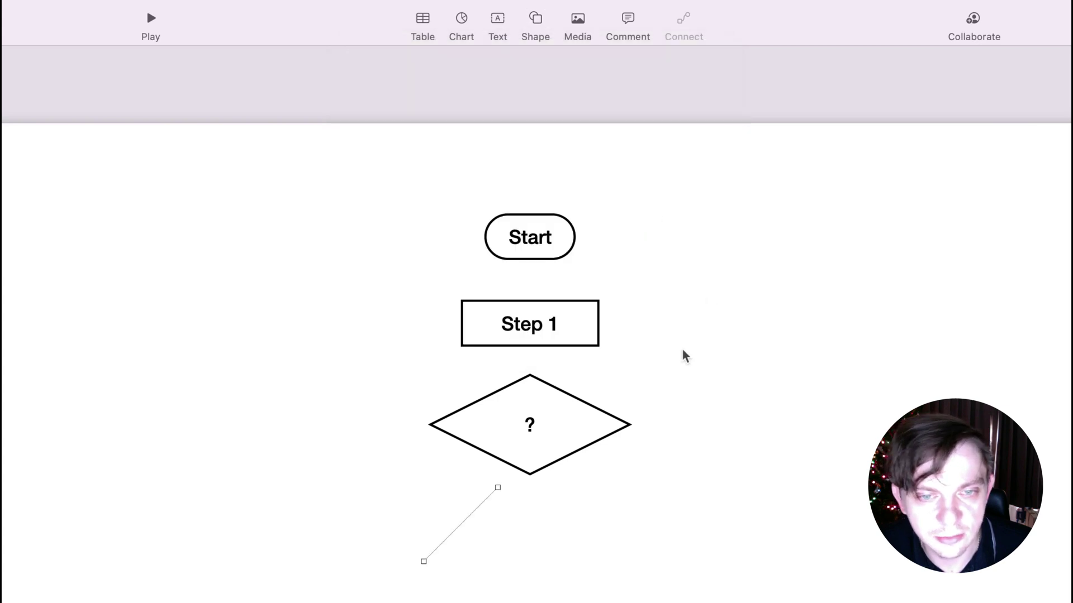
{"action": "left_click_drag", "start_coordinate": [498, 486], "coordinate": [528, 260]}
{"action": "left_click_drag", "start_coordinate": [421, 559], "coordinate": [530, 305]}
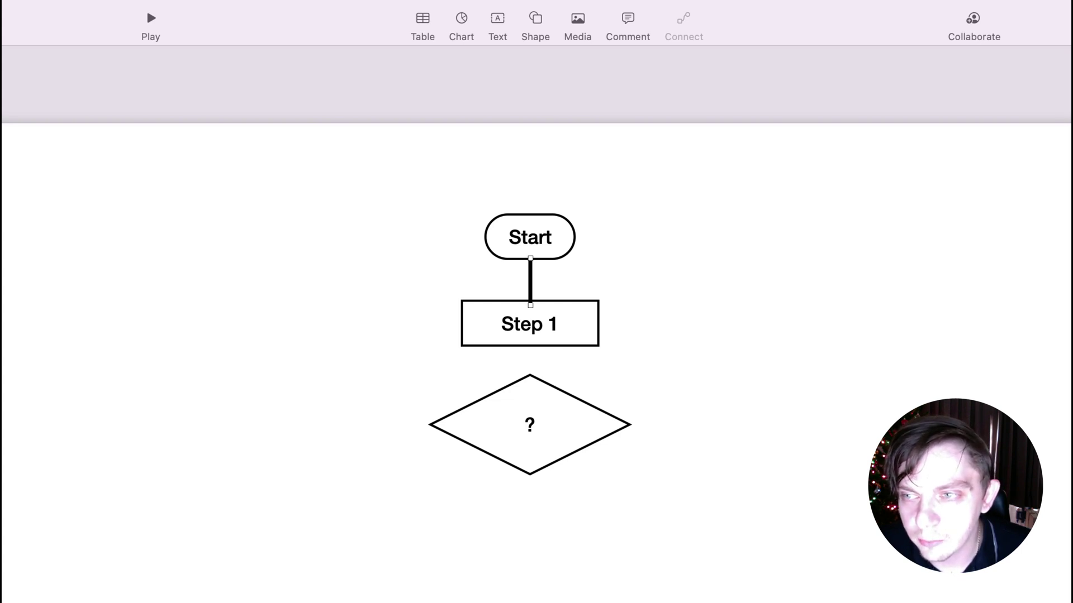
{"action": "left_click", "coordinate": [743, 359]}
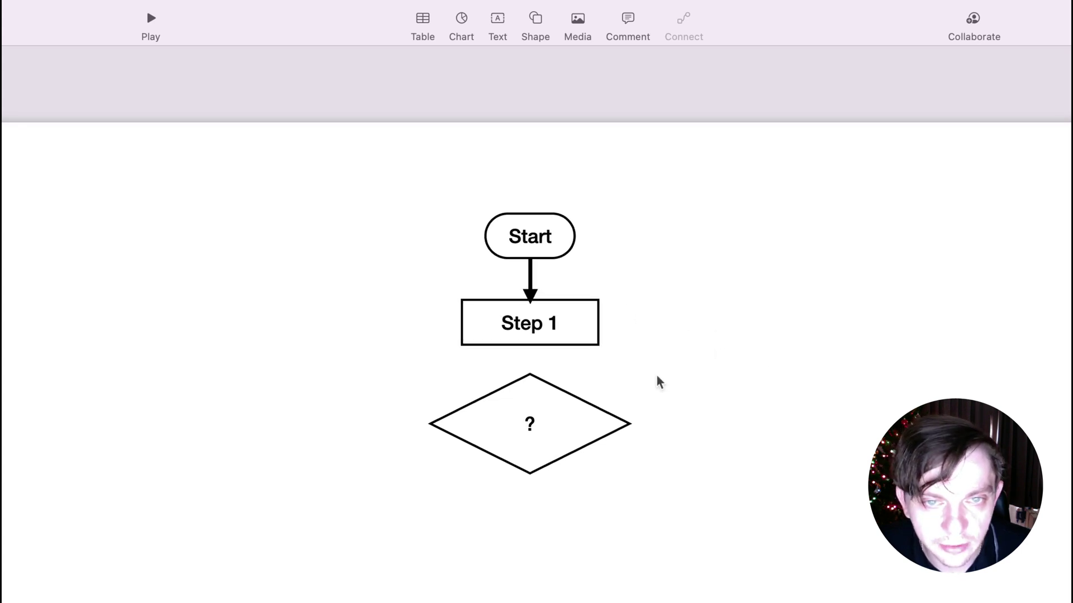
Step: Move the ? diamond further down and shift Step 1 off to the right
{"action": "left_click_drag", "start_coordinate": [584, 313], "coordinate": [585, 321]}
{"action": "left_click", "coordinate": [676, 386]}
{"action": "left_click_drag", "start_coordinate": [591, 423], "coordinate": [593, 488]}
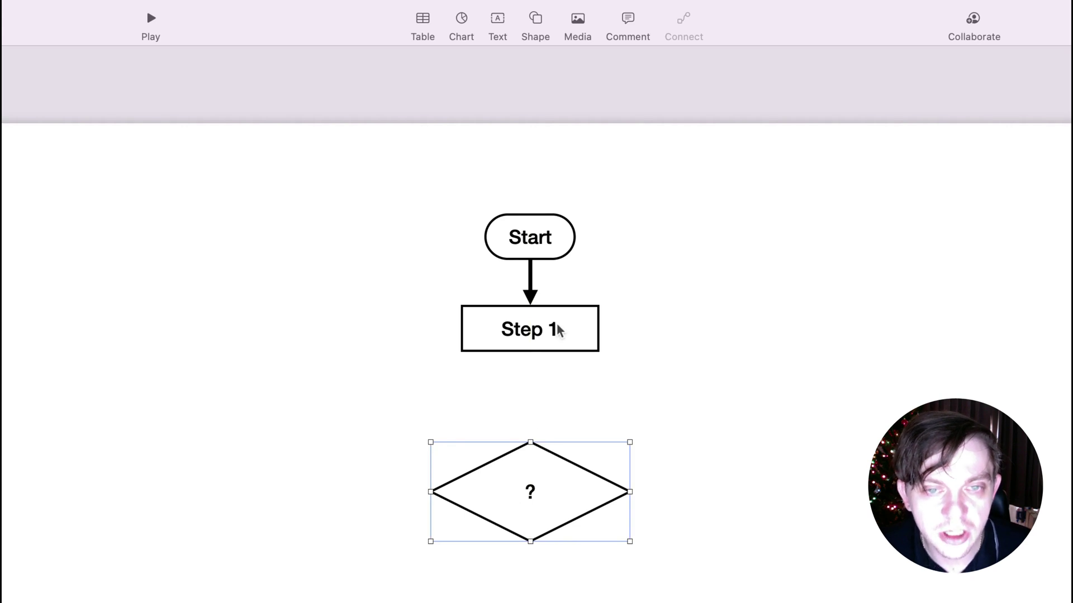
{"action": "left_click_drag", "start_coordinate": [587, 319], "coordinate": [848, 371]}
Step: Delete the arrow below Start and recentre Step 1 under Start
{"action": "left_click", "coordinate": [530, 285]}
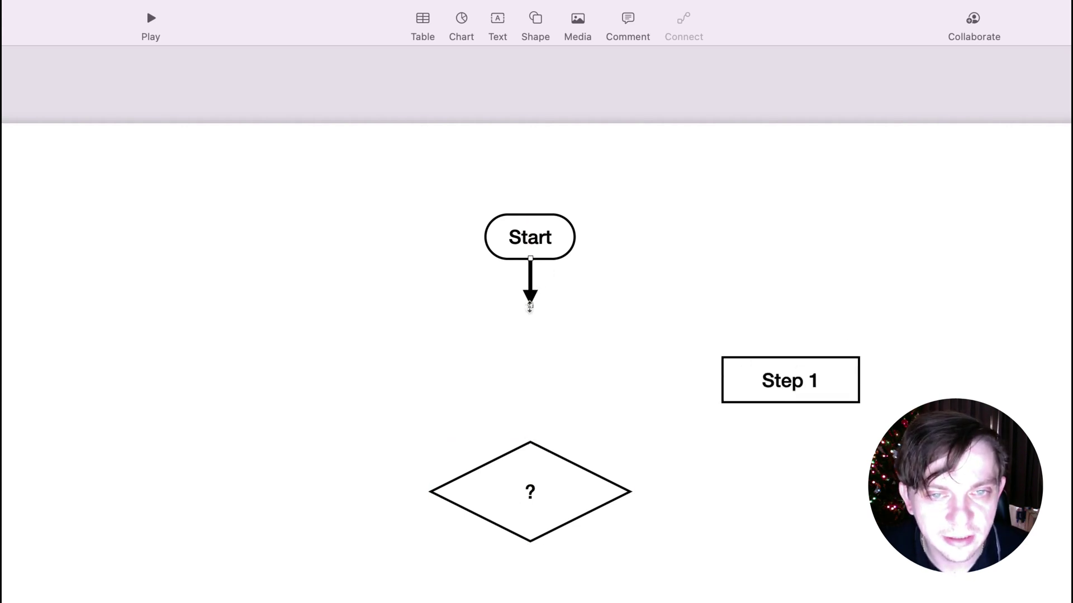
{"action": "left_click_drag", "start_coordinate": [529, 307], "coordinate": [533, 333]}
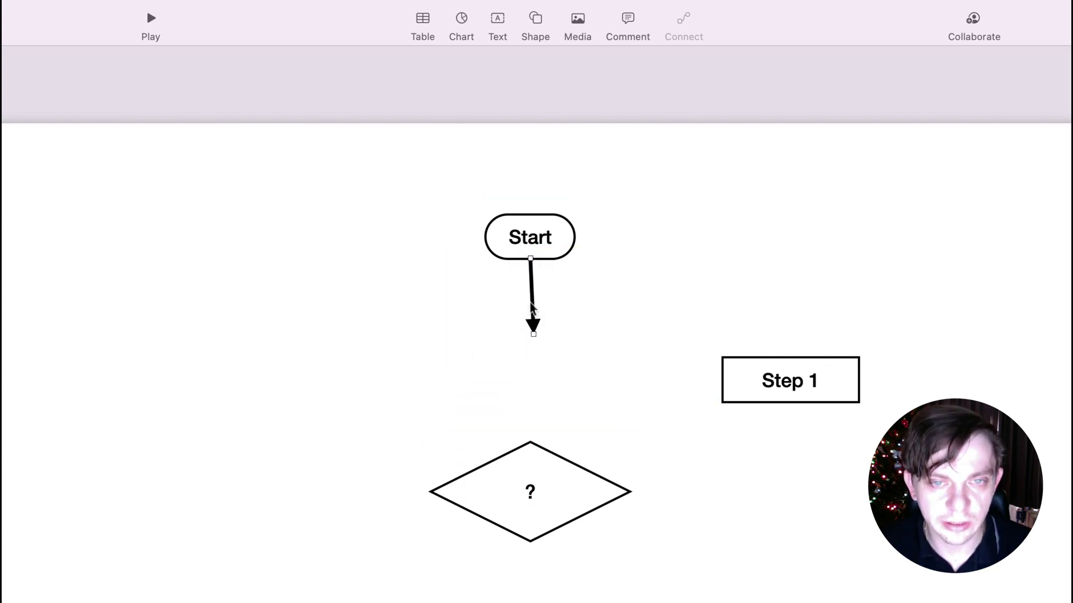
{"action": "key", "text": "BackSpace"}
{"action": "left_click_drag", "start_coordinate": [829, 384], "coordinate": [568, 356]}
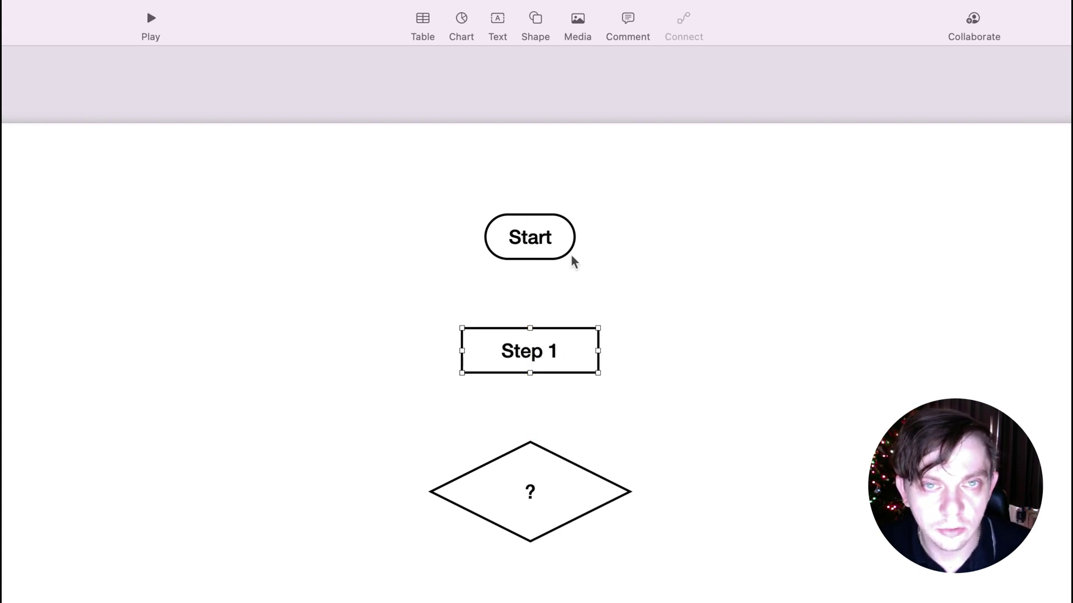
{"action": "left_click", "coordinate": [537, 23]}
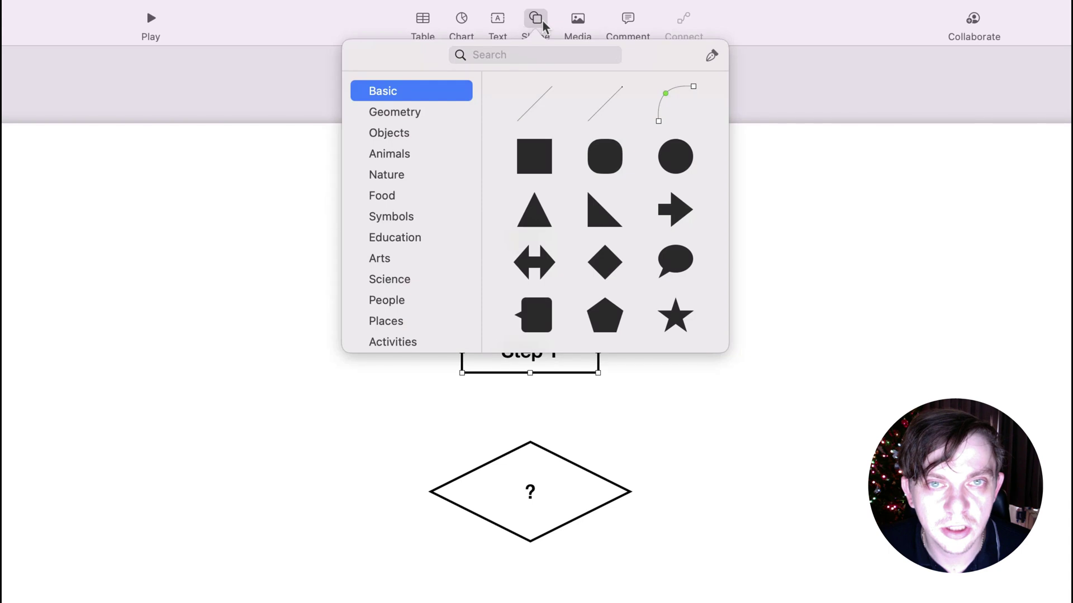
Step: Insert a connection line, attach its ends to Start and Step 1, and straighten it
{"action": "left_click", "coordinate": [670, 99]}
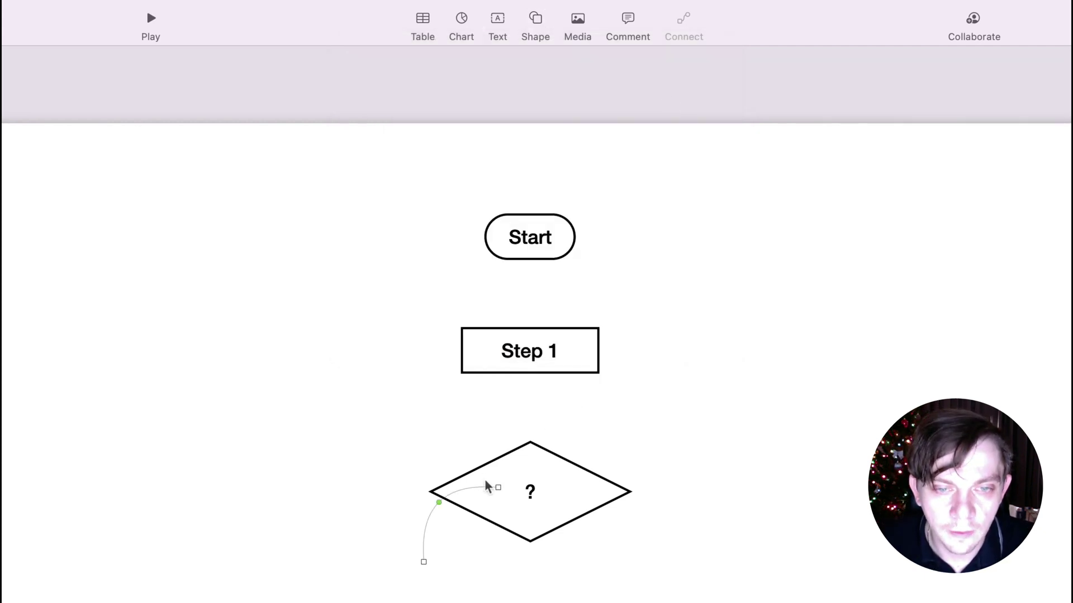
{"action": "left_click_drag", "start_coordinate": [498, 487], "coordinate": [531, 258]}
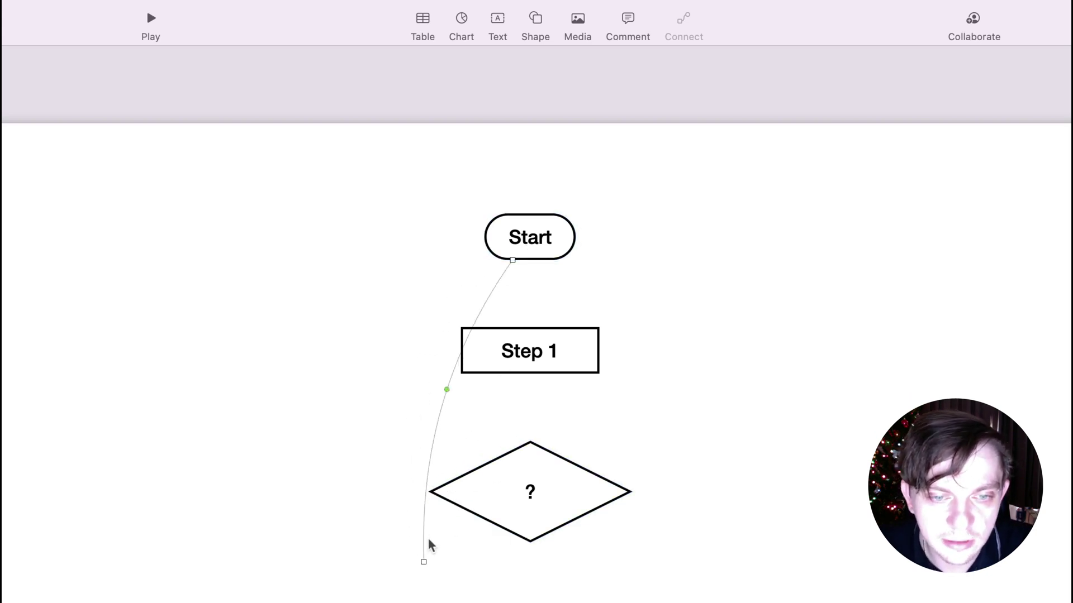
{"action": "left_click_drag", "start_coordinate": [420, 557], "coordinate": [529, 335]}
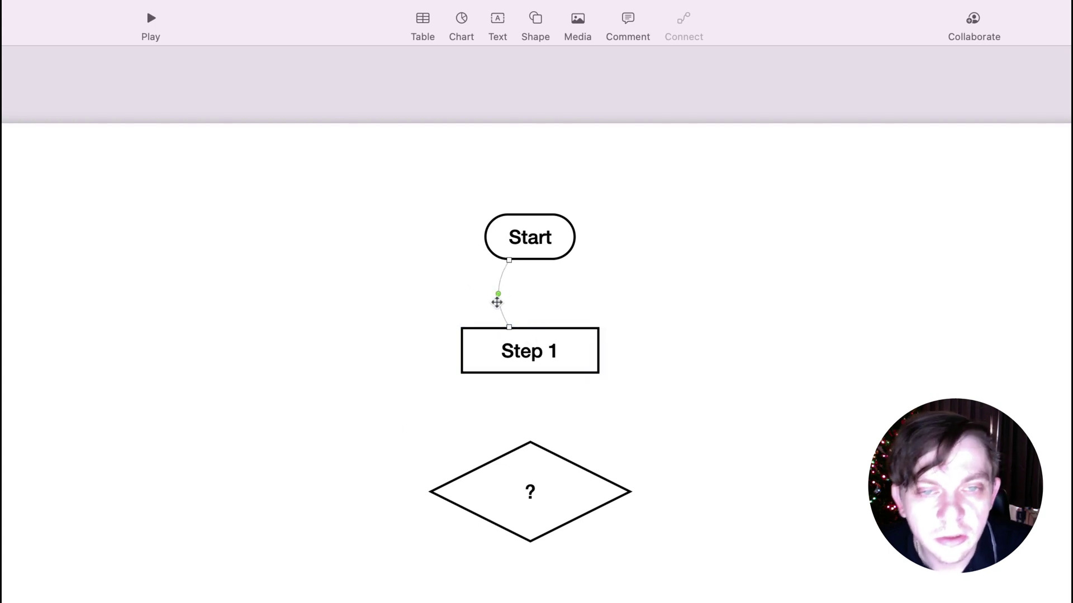
{"action": "left_click_drag", "start_coordinate": [497, 294], "coordinate": [530, 293]}
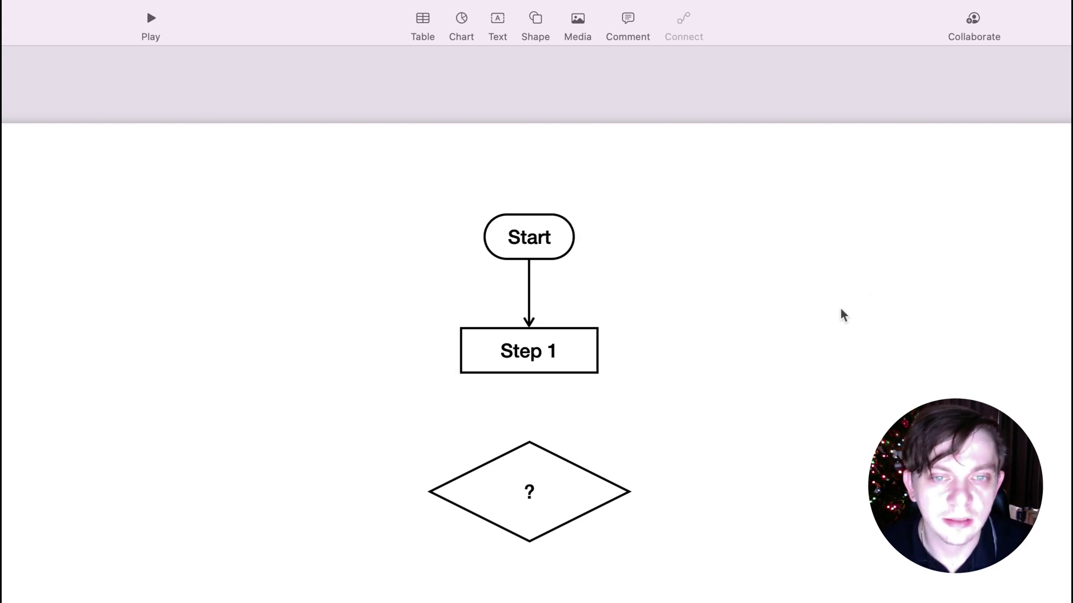
Step: Move Step 1 and the ? diamond up, centred under Start, then select both together
{"action": "mouse_move", "coordinate": [578, 352]}
{"action": "left_mouse_down"}
{"action": "mouse_move", "coordinate": [788, 403]}
{"action": "mouse_move", "coordinate": [491, 368]}
{"action": "mouse_move", "coordinate": [280, 410]}
{"action": "mouse_move", "coordinate": [589, 371]}
{"action": "mouse_move", "coordinate": [823, 376]}
{"action": "mouse_move", "coordinate": [594, 345]}
{"action": "mouse_move", "coordinate": [438, 366]}
{"action": "mouse_move", "coordinate": [357, 400]}
{"action": "mouse_move", "coordinate": [555, 344]}
{"action": "mouse_move", "coordinate": [773, 335]}
{"action": "mouse_move", "coordinate": [592, 371]}
{"action": "mouse_move", "coordinate": [458, 321]}
{"action": "mouse_move", "coordinate": [414, 417]}
{"action": "mouse_move", "coordinate": [443, 367]}
{"action": "mouse_move", "coordinate": [565, 319]}
{"action": "mouse_move", "coordinate": [575, 338]}
{"action": "left_mouse_up"}
{"action": "left_click", "coordinate": [568, 240]}
{"action": "scroll", "coordinate": [574, 484], "scroll_direction": "down", "scroll_amount": 1}
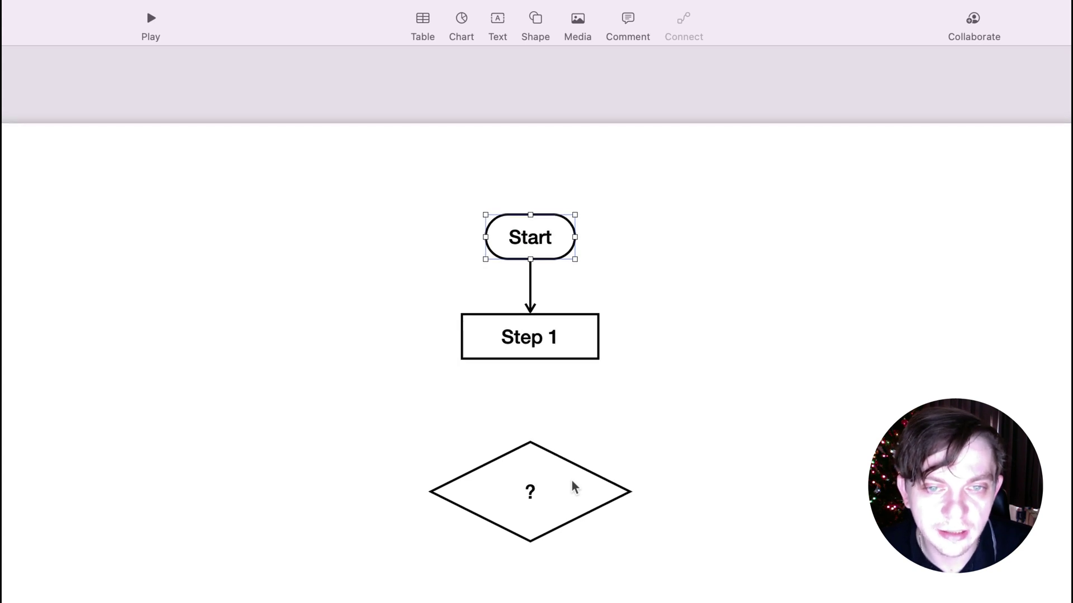
{"action": "mouse_move", "coordinate": [585, 495]}
{"action": "left_mouse_down"}
{"action": "mouse_move", "coordinate": [577, 481]}
{"action": "mouse_move", "coordinate": [588, 476]}
{"action": "left_mouse_up"}
{"action": "left_click", "coordinate": [546, 338]}
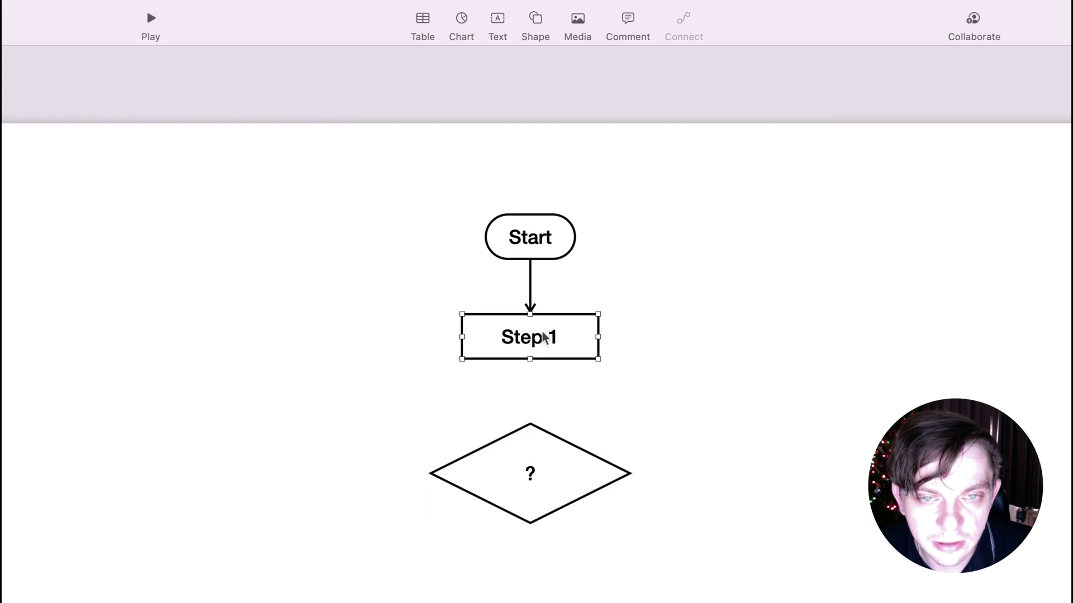
{"action": "left_click", "coordinate": [579, 476]}
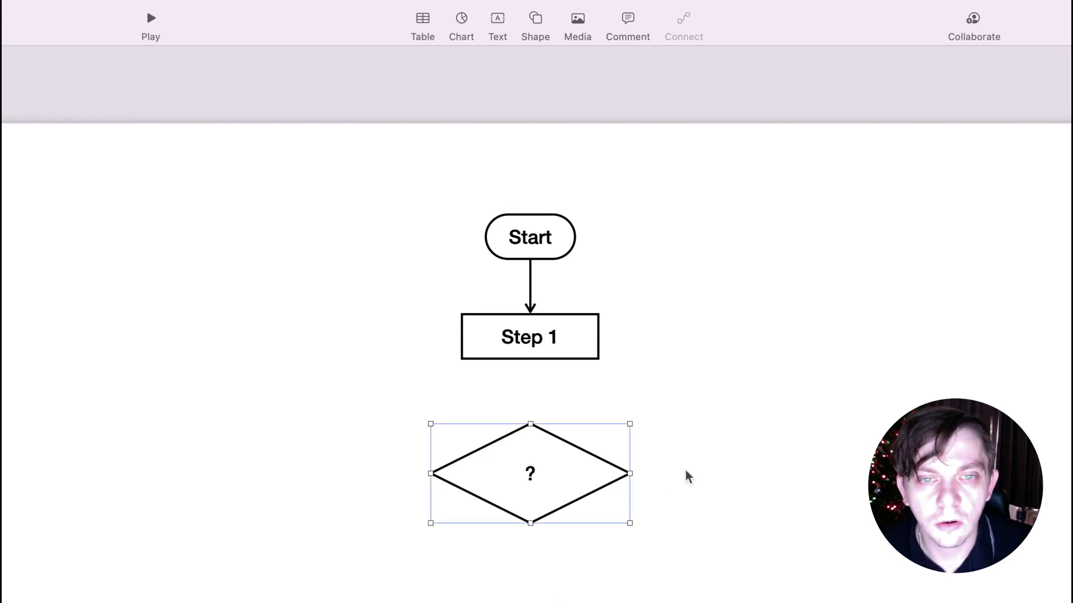
{"action": "left_click_drag", "start_coordinate": [343, 302], "coordinate": [433, 393]}
{"action": "left_click_drag", "start_coordinate": [388, 337], "coordinate": [695, 505]}
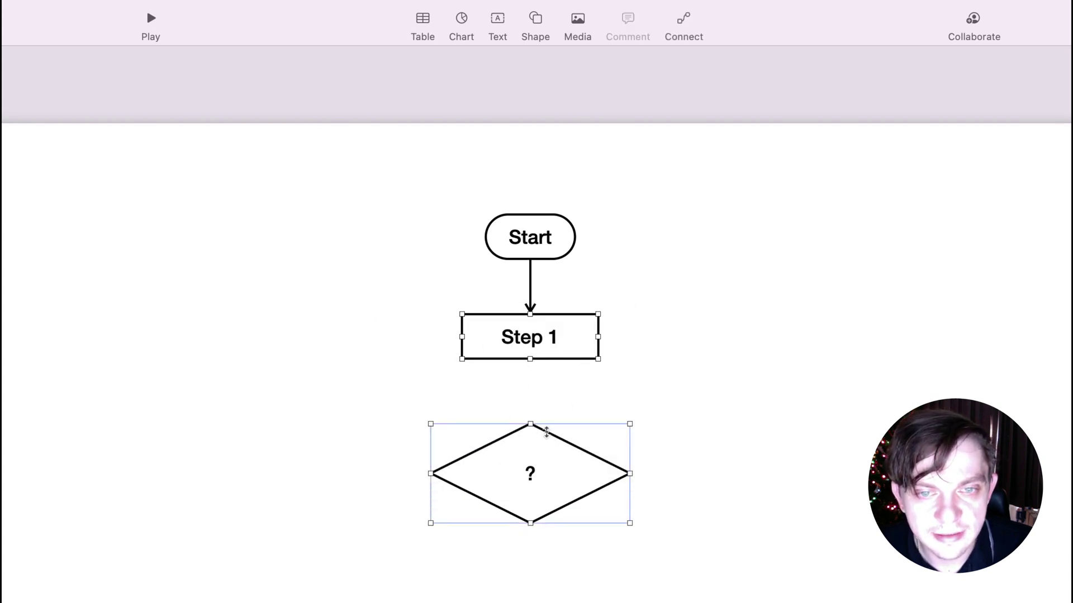
Step: Use Connect on Step 1 and the diamond, then straighten the new arrowed connector
{"action": "left_click", "coordinate": [693, 27]}
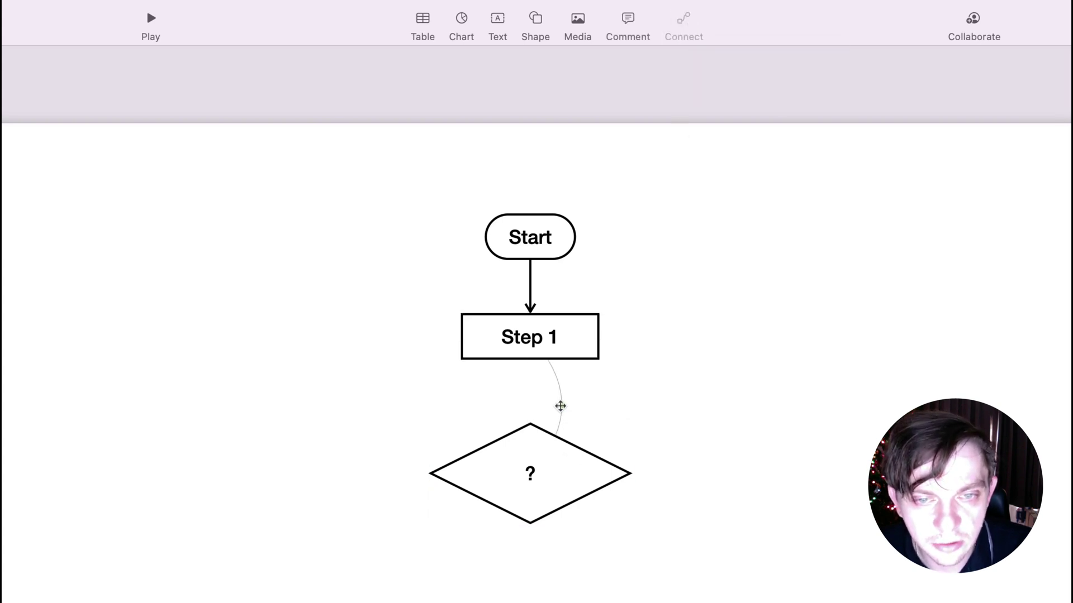
{"action": "left_click_drag", "start_coordinate": [560, 406], "coordinate": [531, 397]}
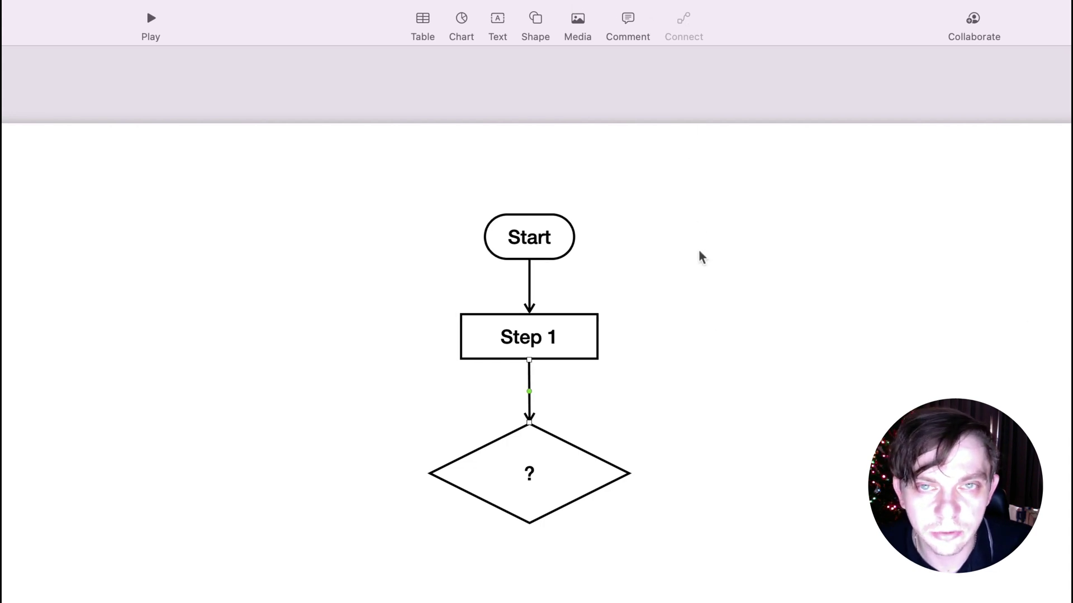
Step: Add the Connect item to the Keynote toolbar via Customize Toolbar and confirm with Done
{"action": "right_click", "coordinate": [804, 23]}
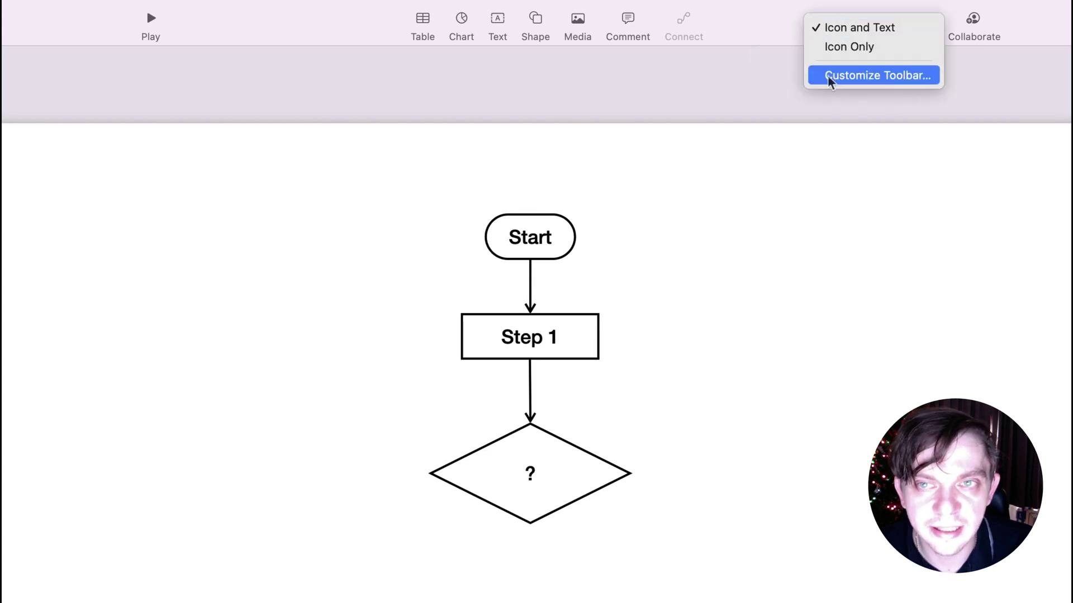
{"action": "left_click", "coordinate": [859, 78]}
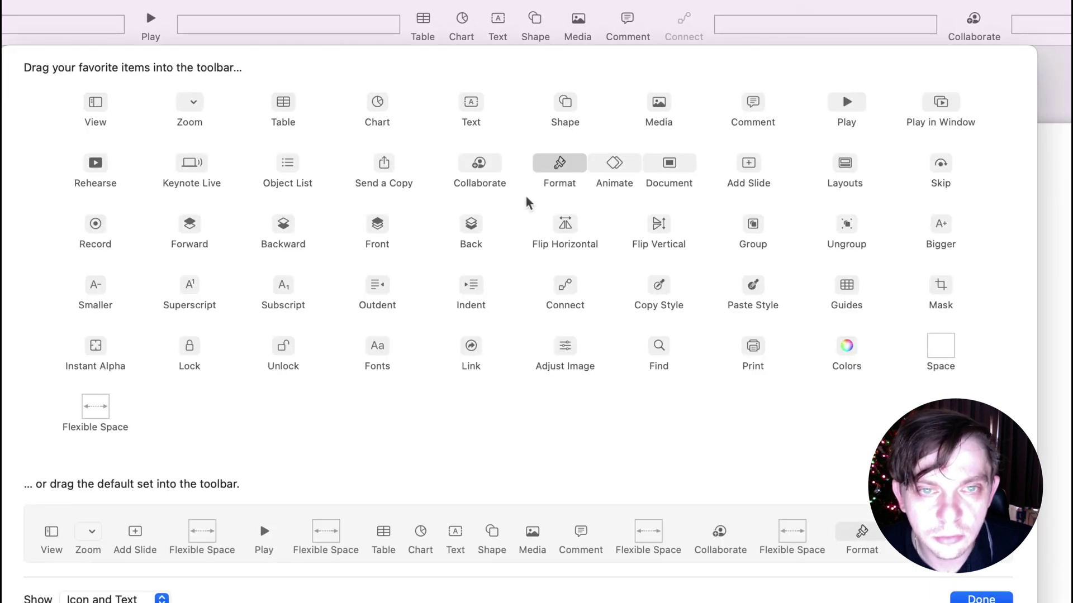
{"action": "scroll", "coordinate": [476, 229], "scroll_direction": "down", "scroll_amount": 1}
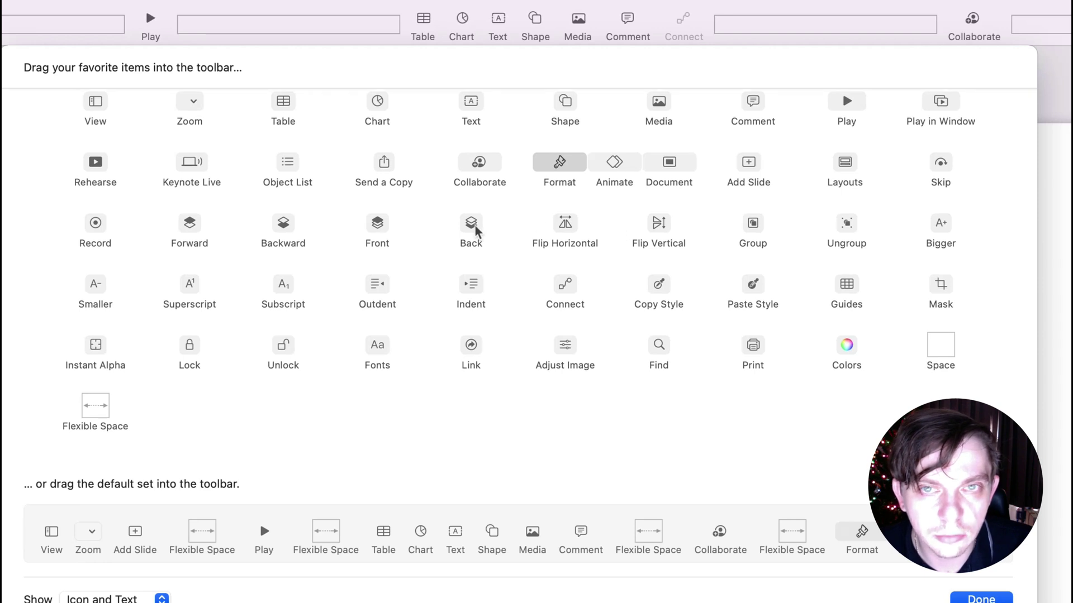
{"action": "left_click_drag", "start_coordinate": [685, 24], "coordinate": [599, 237]}
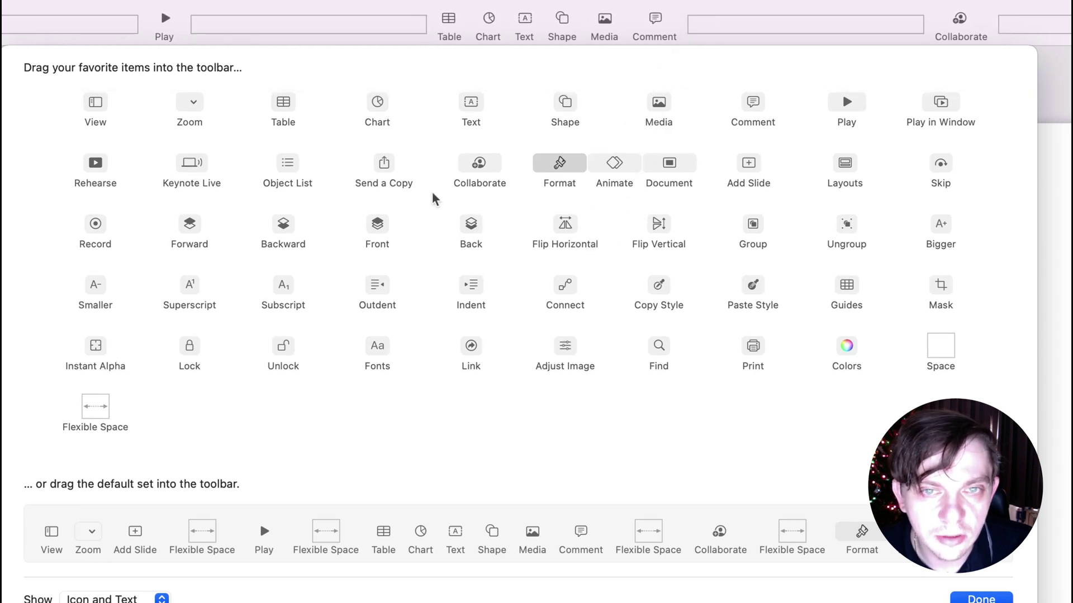
{"action": "scroll", "coordinate": [288, 196], "scroll_direction": "up", "scroll_amount": 1}
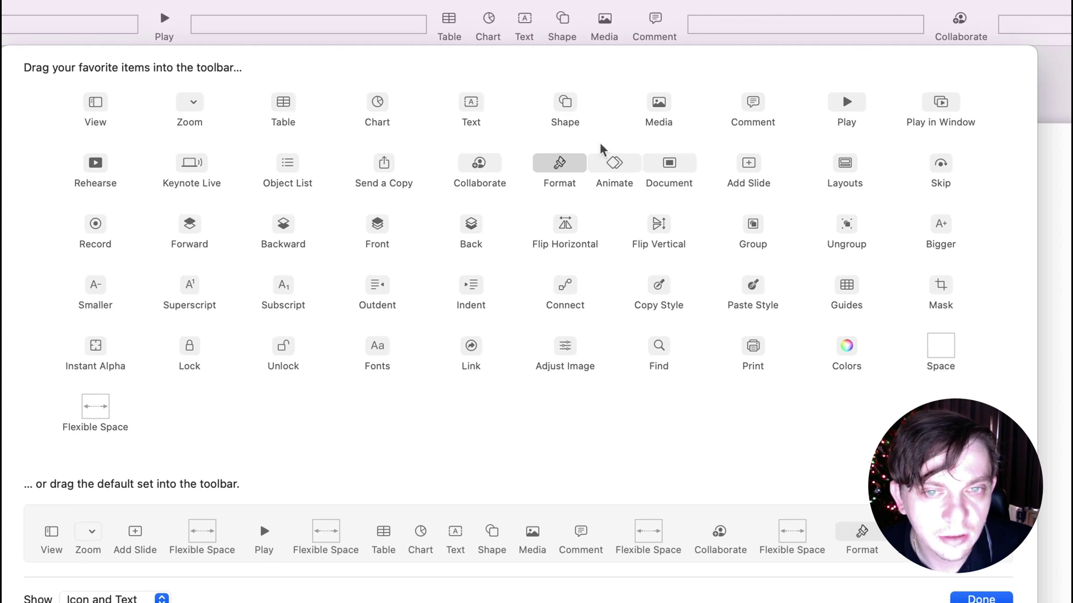
{"action": "left_click_drag", "start_coordinate": [568, 290], "coordinate": [677, 28]}
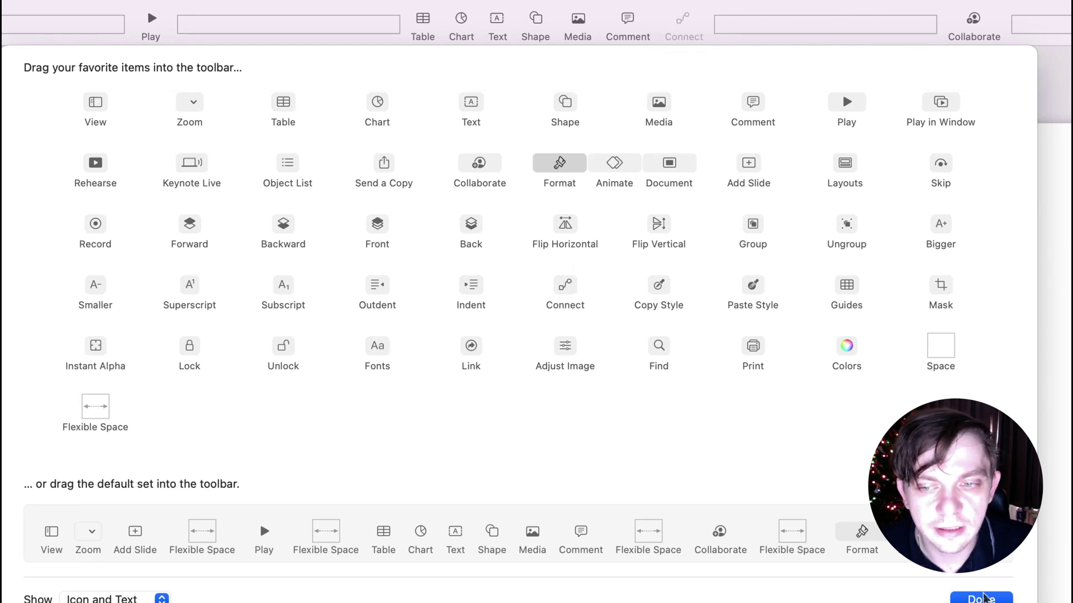
{"action": "left_click", "coordinate": [983, 599]}
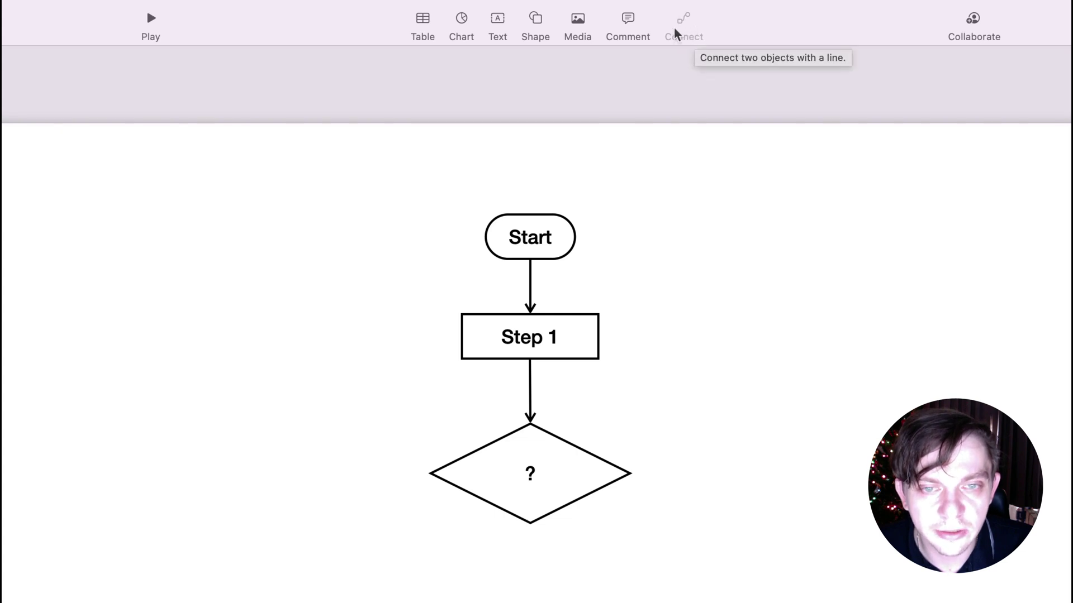
Step: Duplicate Step 1 twice below the diamond and relabel the copies Step A and Step B
{"action": "left_click", "coordinate": [577, 324]}
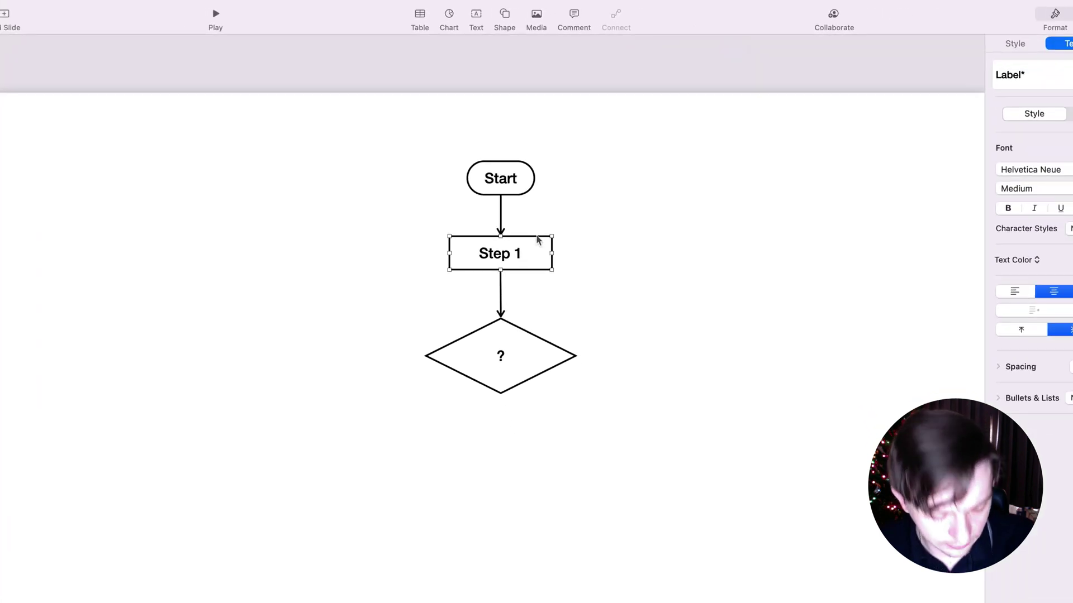
{"action": "left_click_drag", "start_coordinate": [543, 243], "coordinate": [402, 448]}
{"action": "left_click_drag", "start_coordinate": [403, 397], "coordinate": [641, 400]}
{"action": "left_click", "coordinate": [416, 394]}
{"action": "left_click_drag", "start_coordinate": [416, 395], "coordinate": [438, 397]}
{"action": "double_click", "coordinate": [408, 394]}
{"action": "type", "text": "A"}
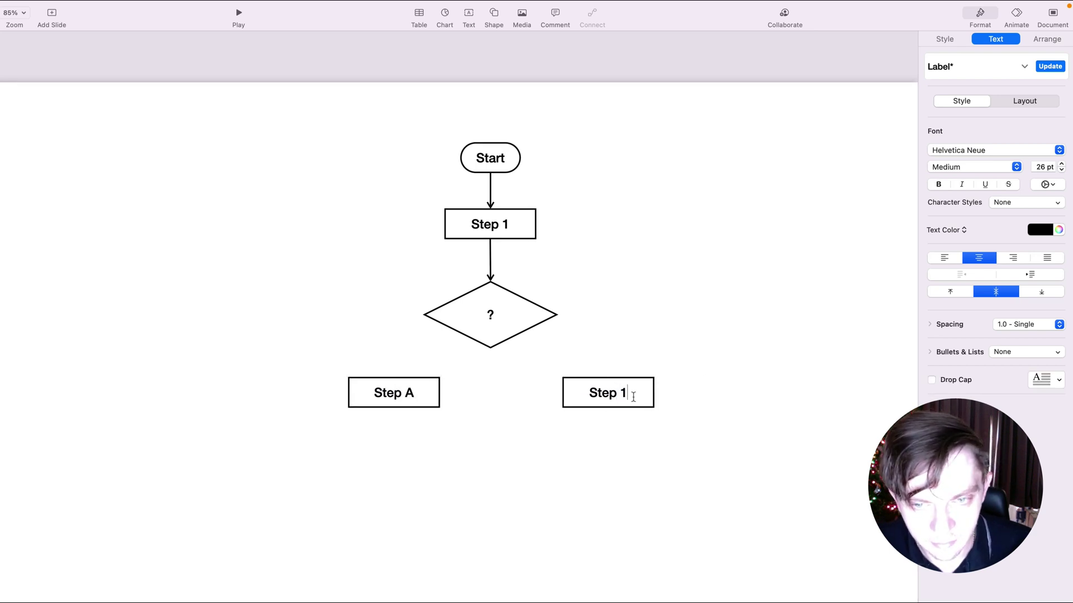
{"action": "double_click", "coordinate": [639, 400]}
{"action": "type", "text": "B"}
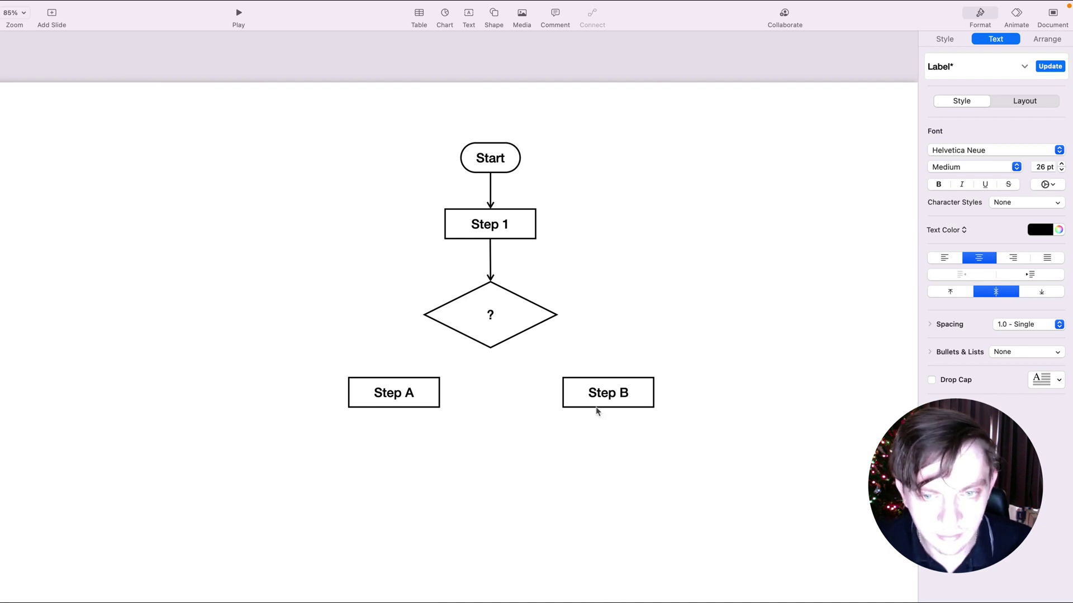
Step: Duplicate Start at the bottom, relabel it End, and shift Step A and Step B slightly left
{"action": "left_click", "coordinate": [509, 146]}
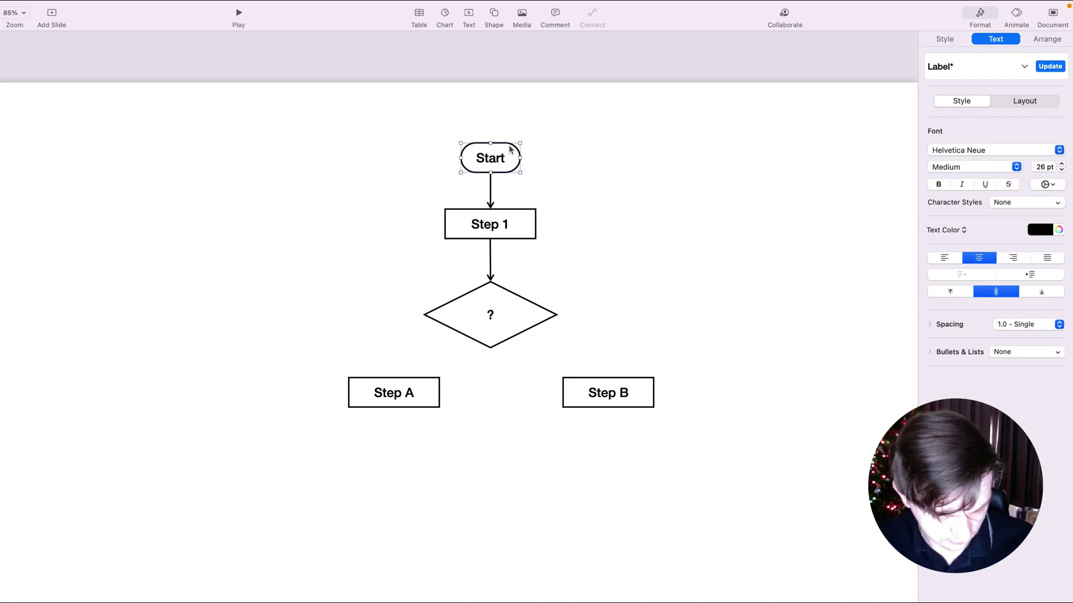
{"action": "left_click_drag", "start_coordinate": [509, 145], "coordinate": [507, 474]}
{"action": "double_click", "coordinate": [496, 476]}
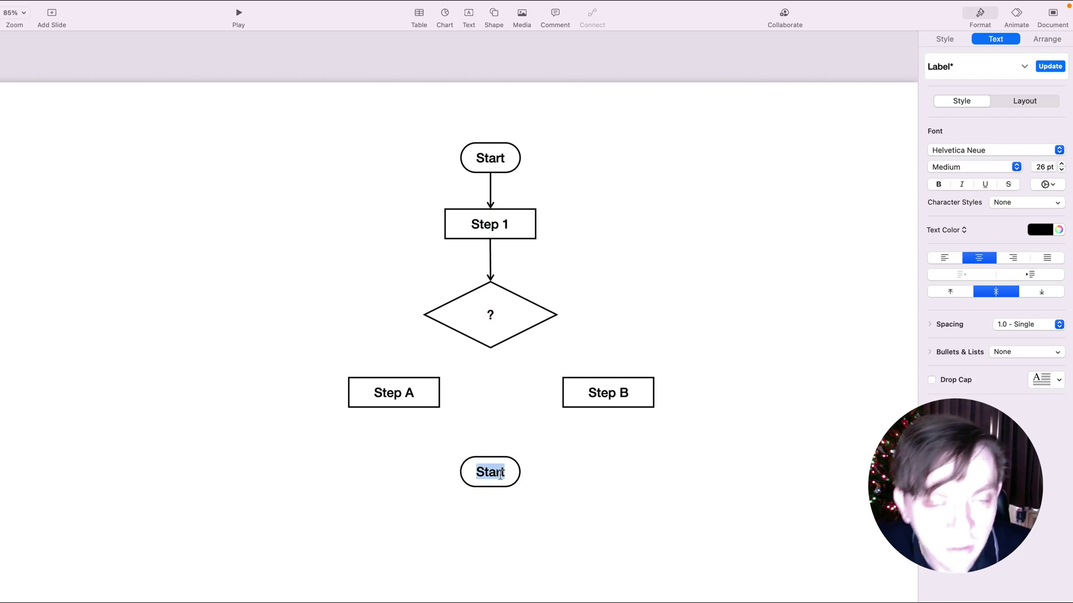
{"action": "type", "text": "End"}
{"action": "left_click", "coordinate": [571, 454]}
{"action": "left_click_drag", "start_coordinate": [575, 391], "coordinate": [573, 391]}
{"action": "left_click_drag", "start_coordinate": [427, 390], "coordinate": [416, 389]}
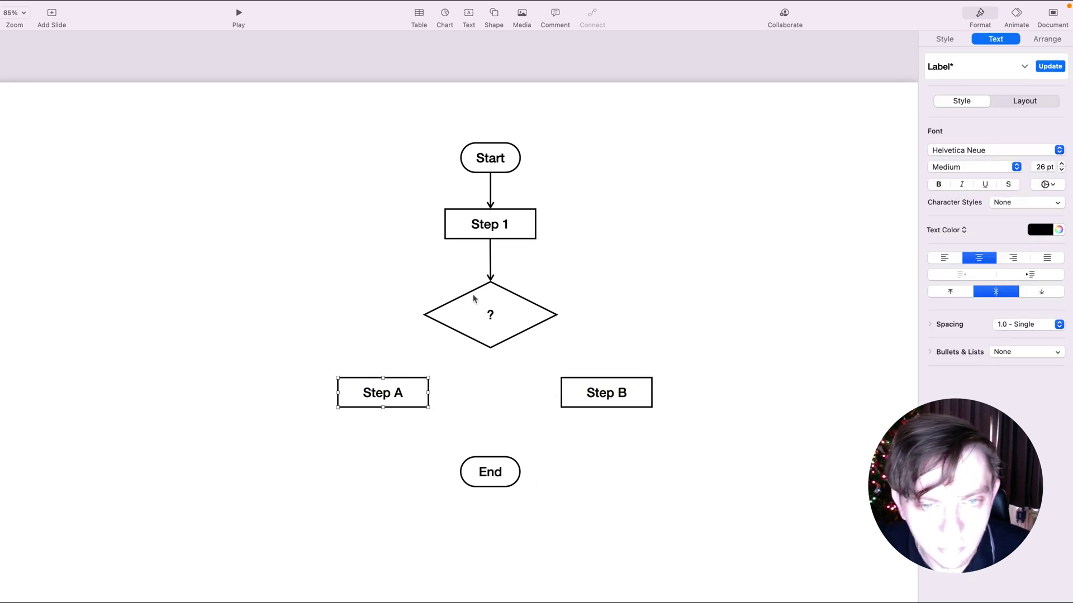
Step: Join the ? diamond and Step A with a Connect line
{"action": "left_click", "coordinate": [476, 315]}
{"action": "left_click", "coordinate": [422, 387], "text": "shift"}
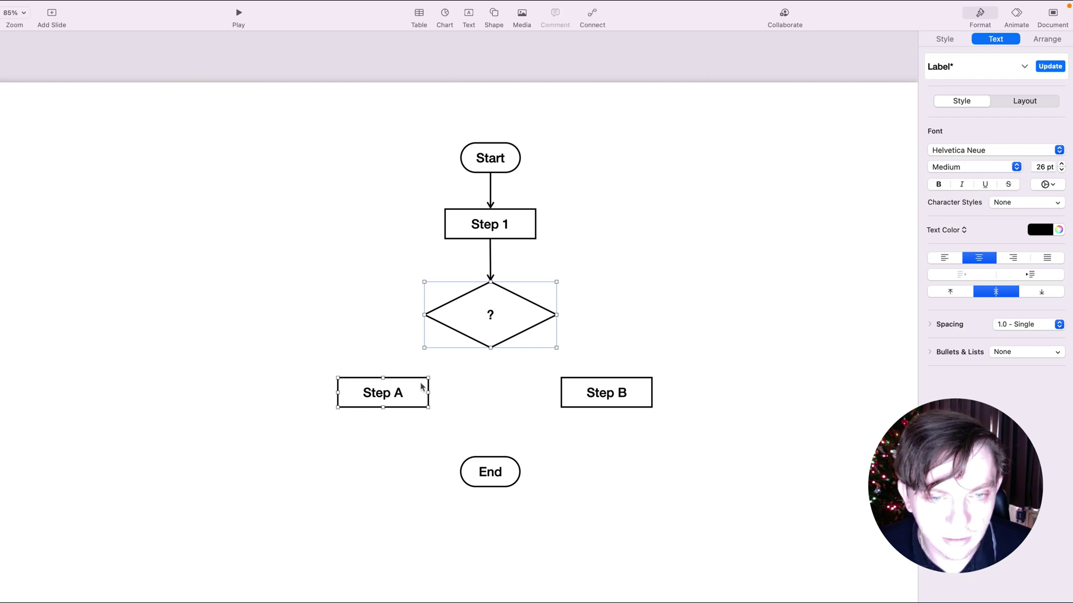
{"action": "left_click", "coordinate": [614, 254]}
{"action": "left_click", "coordinate": [456, 306]}
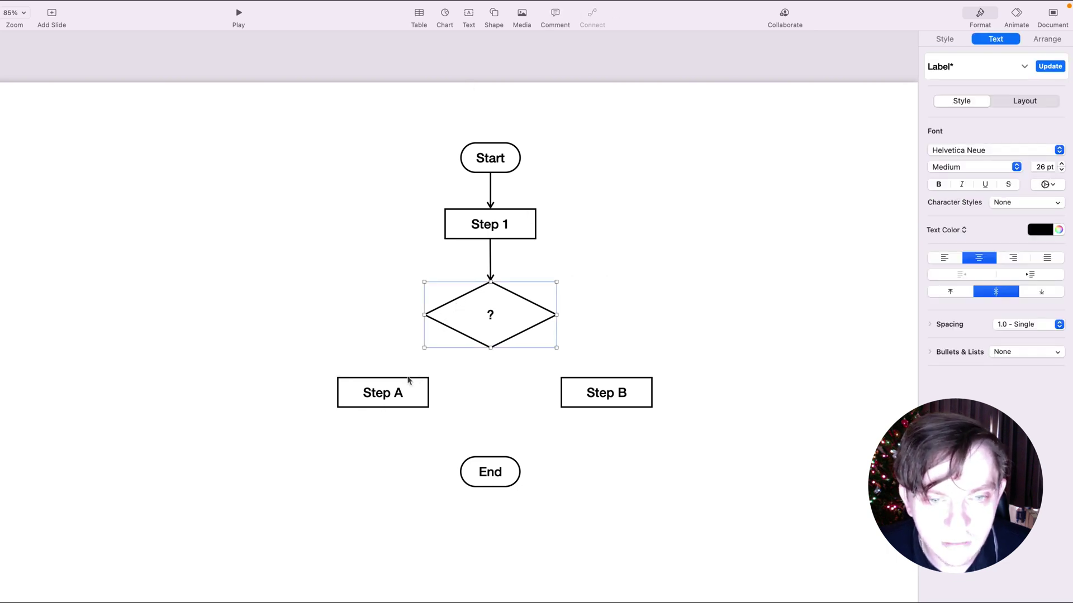
{"action": "left_click", "coordinate": [421, 387], "text": "shift"}
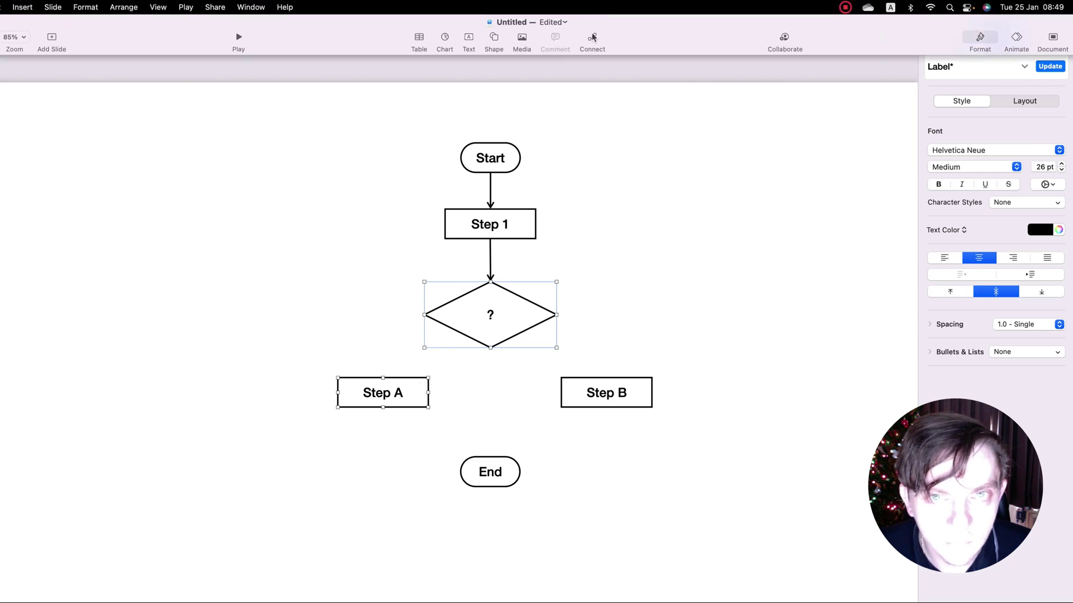
{"action": "left_click", "coordinate": [593, 34]}
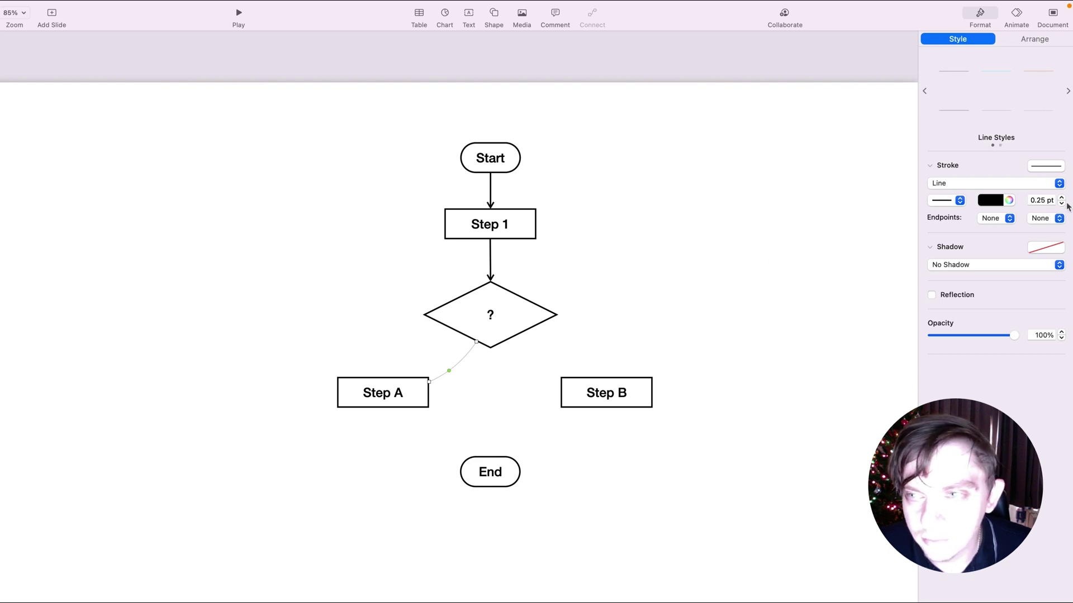
Step: Make the connector 3 pt with an arrowhead into Step A, curved from the diamond's left corner
{"action": "left_click", "coordinate": [1062, 198]}
{"action": "left_click", "coordinate": [1062, 198]}
{"action": "left_click", "coordinate": [1059, 218]}
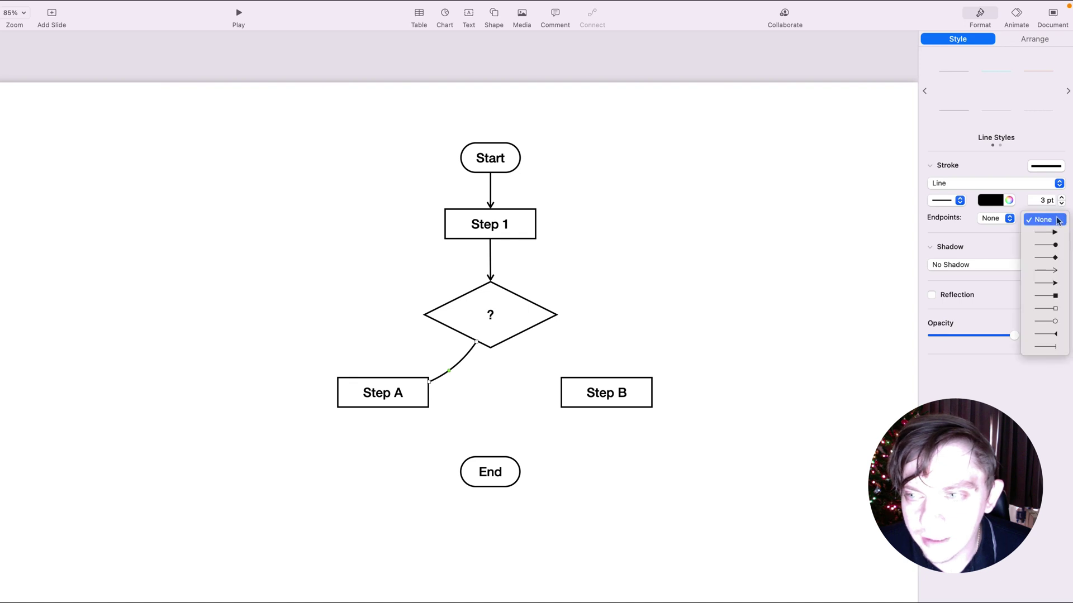
{"action": "left_click", "coordinate": [1044, 268]}
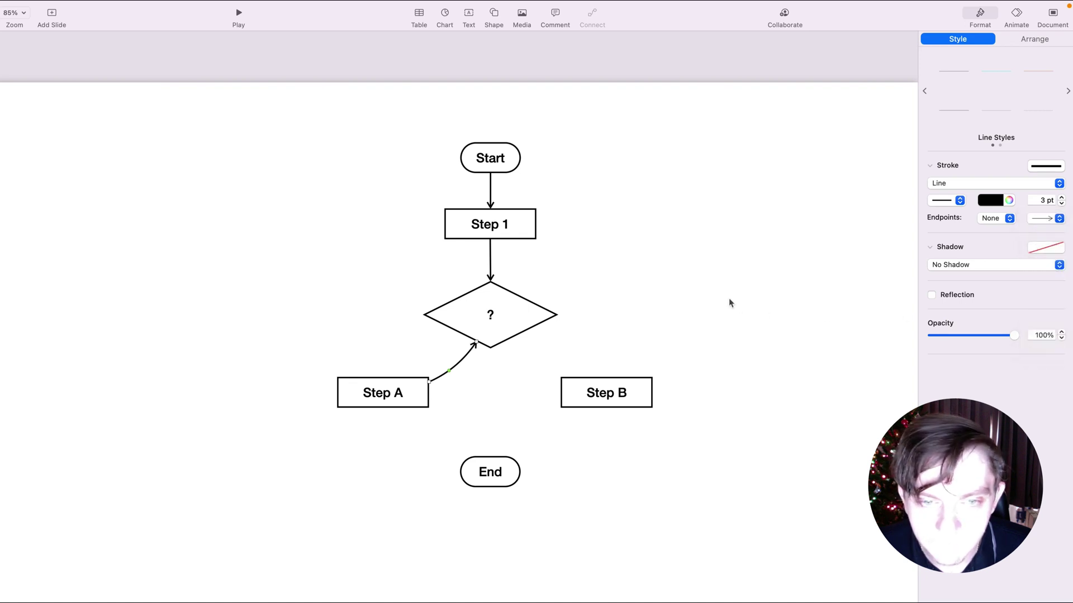
{"action": "left_click", "coordinate": [1059, 218]}
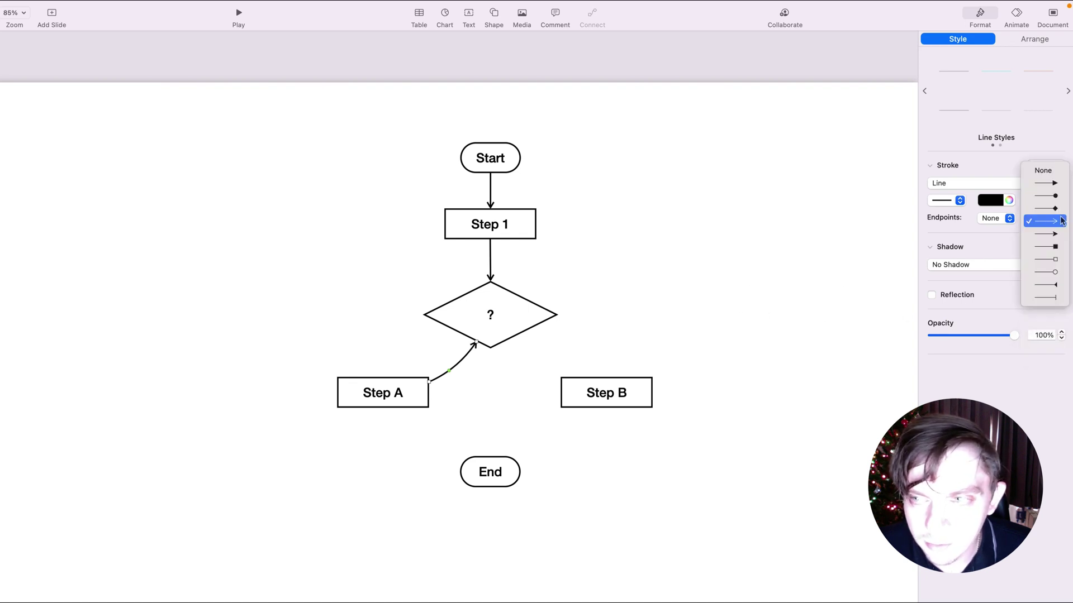
{"action": "left_click", "coordinate": [1012, 220]}
{"action": "left_click", "coordinate": [1005, 272]}
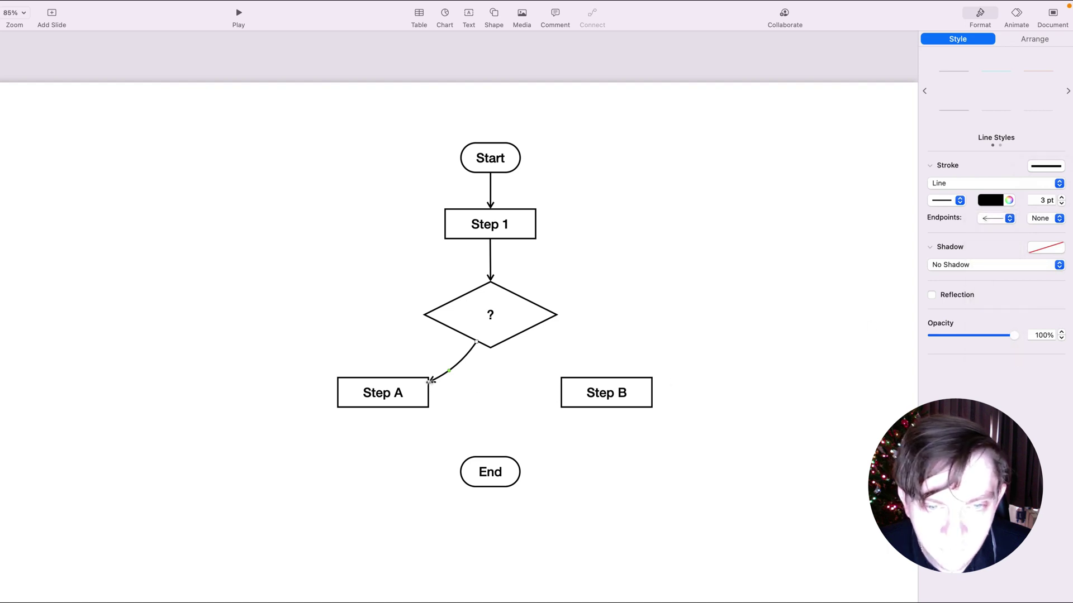
{"action": "left_click_drag", "start_coordinate": [447, 370], "coordinate": [374, 330]}
Step: Shift Step A and Step B left, then select the diamond together with Step B
{"action": "mouse_move", "coordinate": [417, 398]}
{"action": "left_mouse_down"}
{"action": "mouse_move", "coordinate": [389, 393]}
{"action": "mouse_move", "coordinate": [412, 399]}
{"action": "left_mouse_up"}
{"action": "left_click_drag", "start_coordinate": [638, 403], "coordinate": [601, 409]}
{"action": "left_click", "coordinate": [532, 324]}
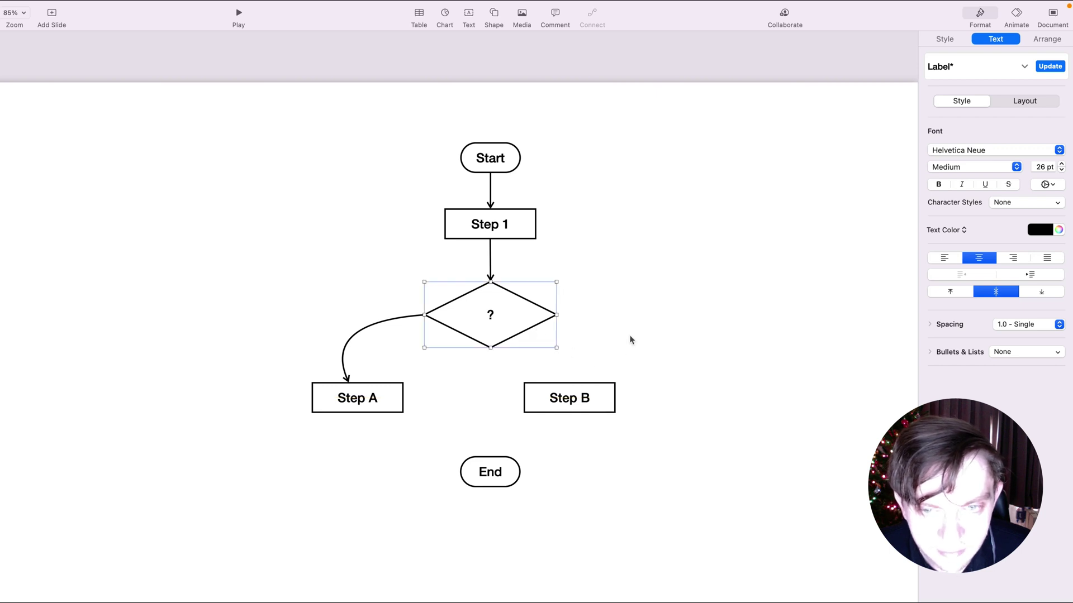
{"action": "left_click_drag", "start_coordinate": [664, 286], "coordinate": [537, 437]}
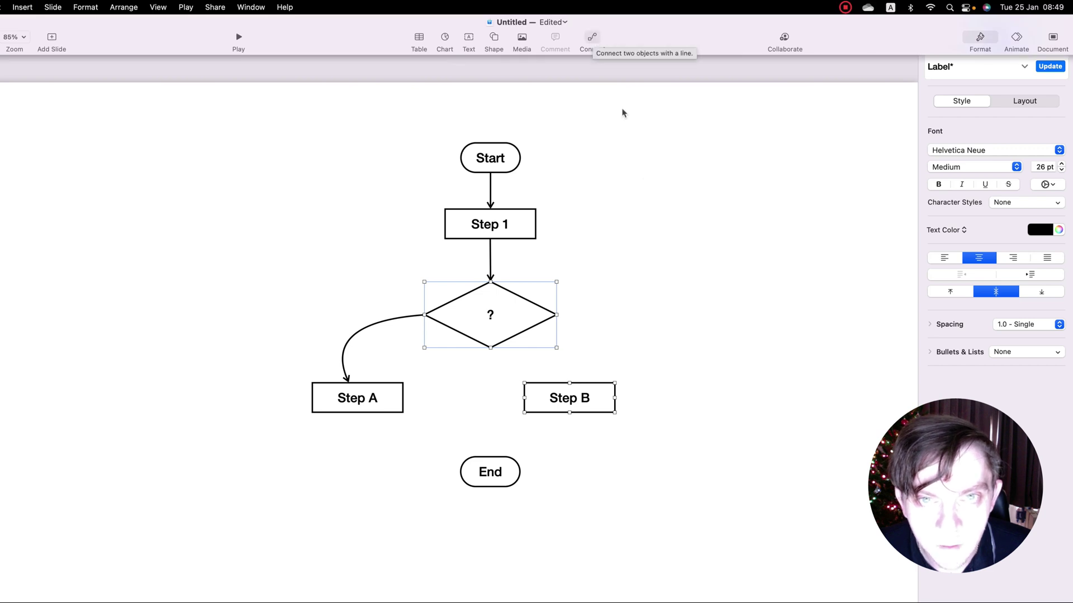
Step: Insert a curved line from the Basic shapes linking the diamond to Step B, bent outward right
{"action": "left_click", "coordinate": [652, 247]}
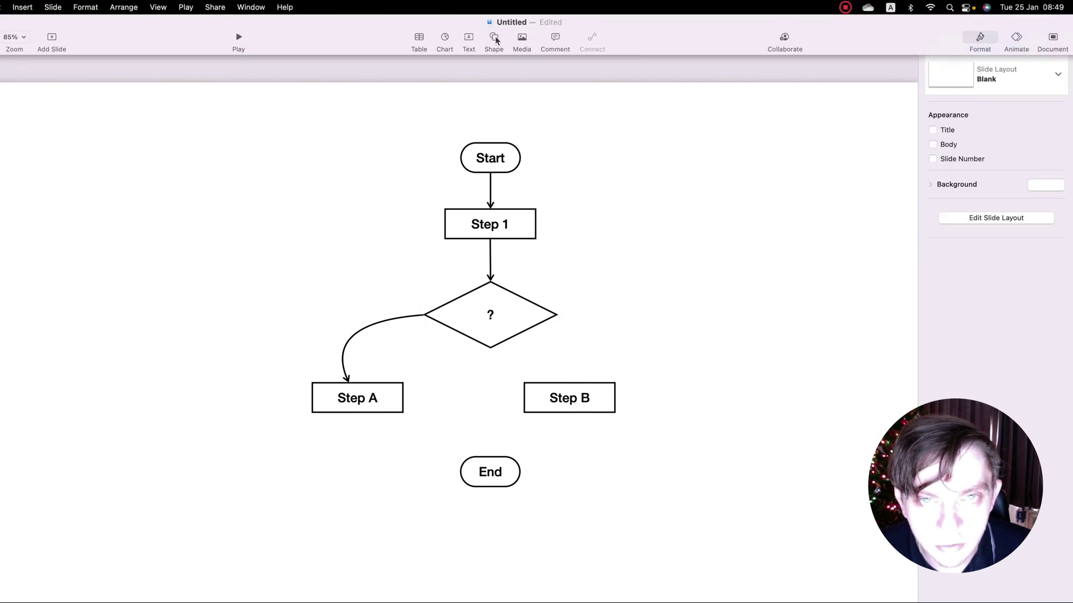
{"action": "left_click", "coordinate": [495, 40]}
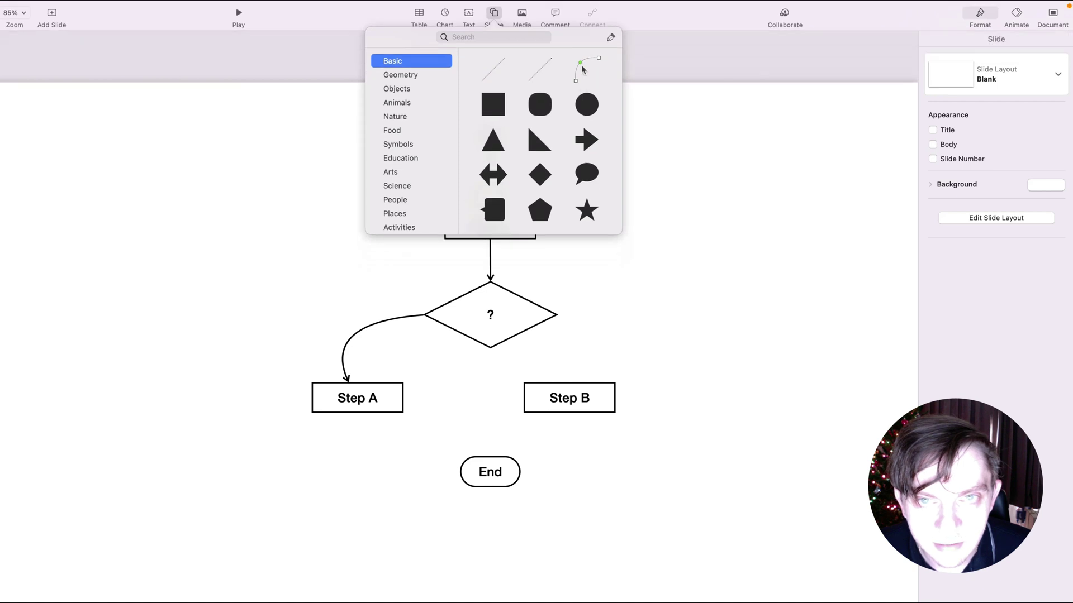
{"action": "left_click", "coordinate": [581, 66]}
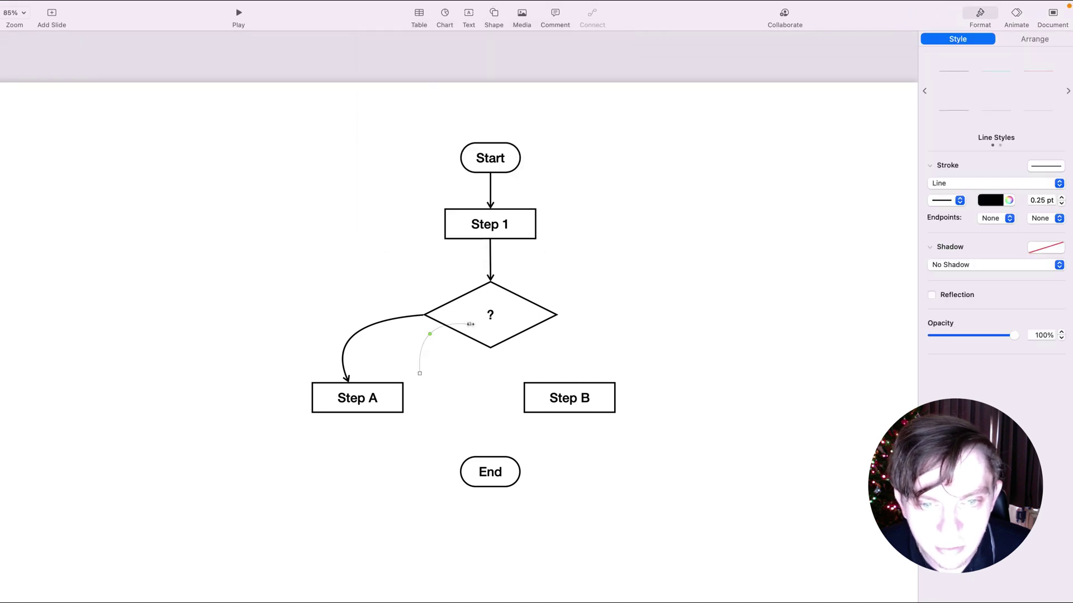
{"action": "left_click_drag", "start_coordinate": [468, 323], "coordinate": [541, 311]}
{"action": "left_click_drag", "start_coordinate": [419, 373], "coordinate": [589, 390]}
{"action": "left_click_drag", "start_coordinate": [516, 370], "coordinate": [604, 332]}
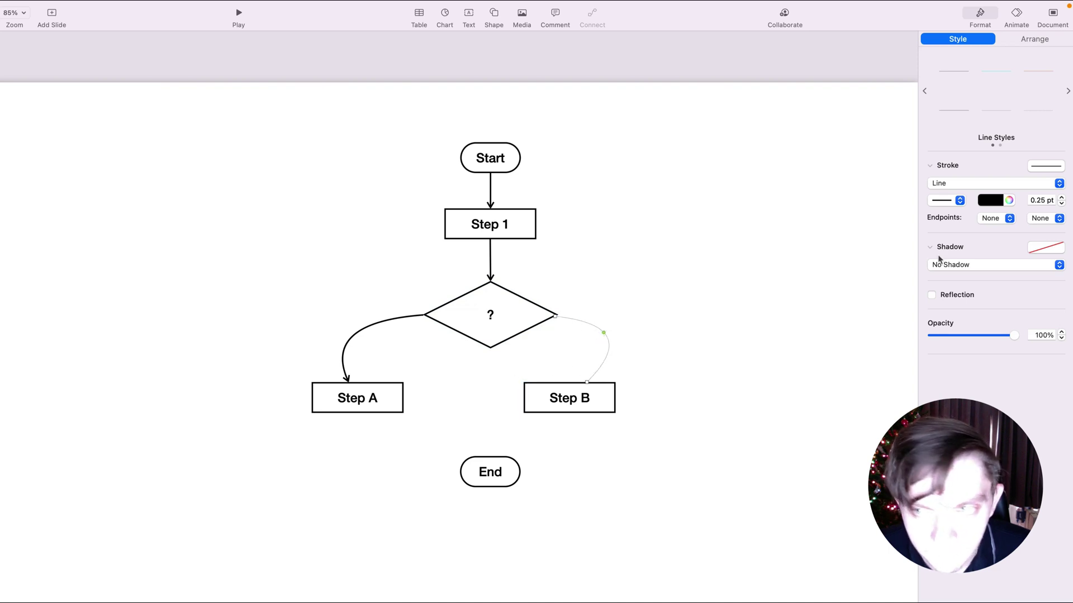
Step: Set the connector to 3 pt with an arrowhead at Step B, then level Step A with Step B
{"action": "left_click", "coordinate": [1063, 198]}
{"action": "left_click", "coordinate": [1062, 198]}
{"action": "left_click", "coordinate": [1063, 198]}
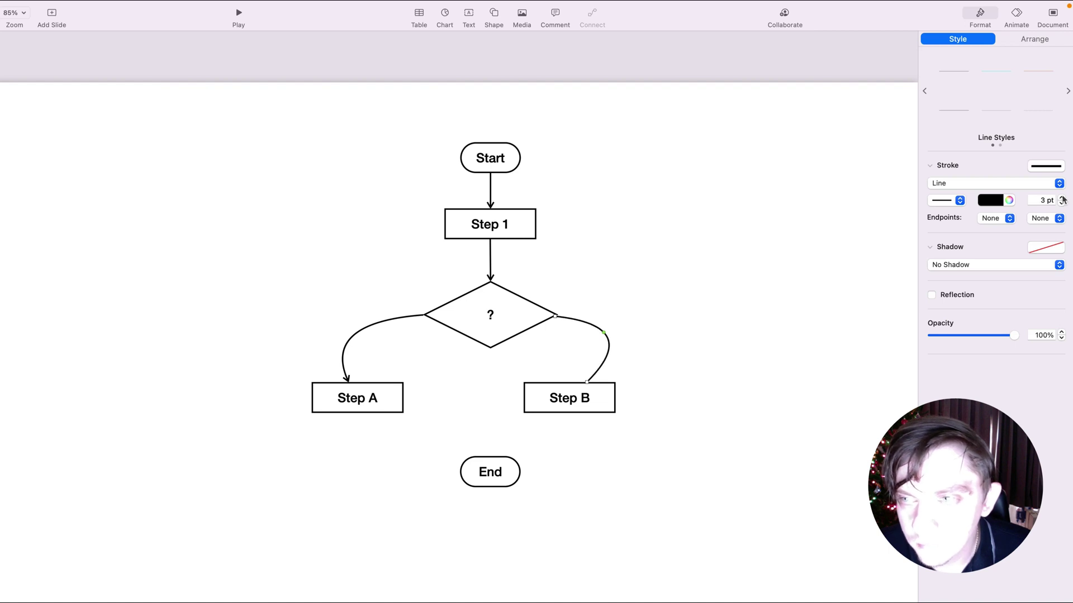
{"action": "left_click", "coordinate": [1009, 219]}
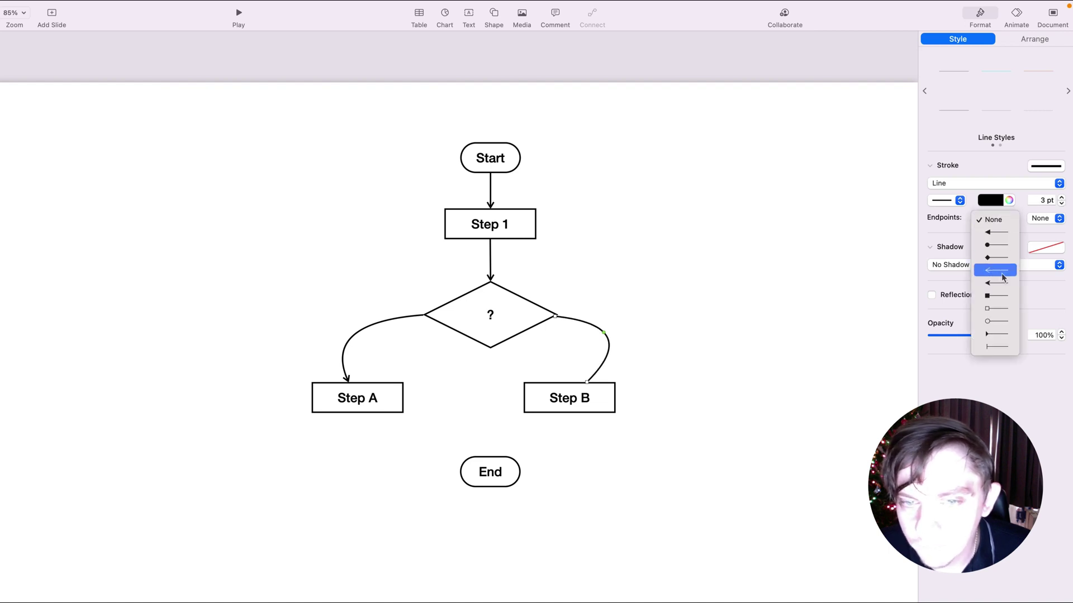
{"action": "left_click", "coordinate": [1003, 274]}
{"action": "left_click", "coordinate": [1010, 218]}
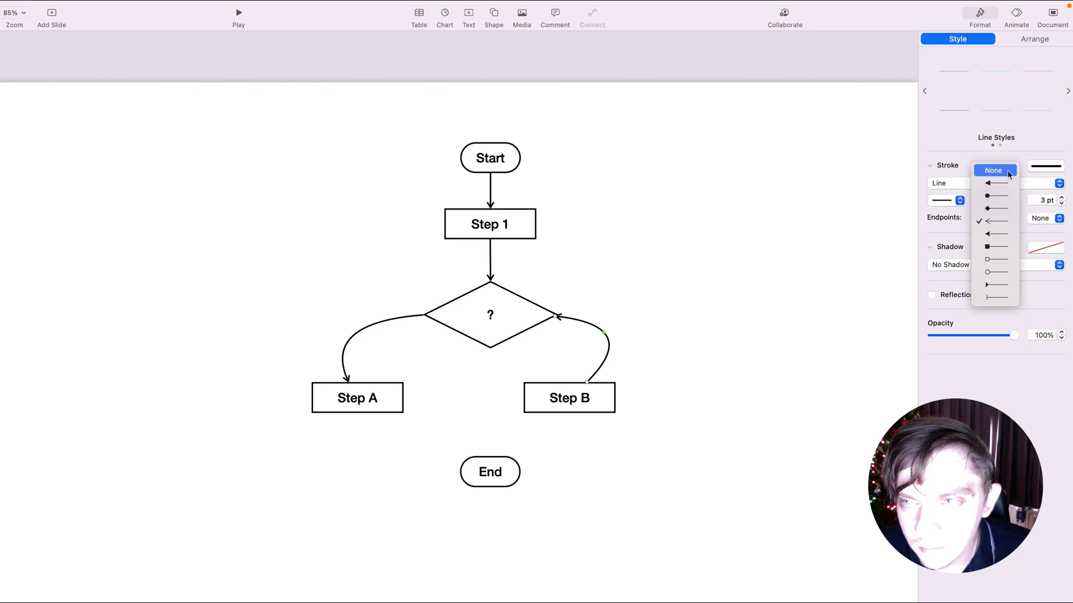
{"action": "left_click", "coordinate": [997, 170]}
{"action": "left_click", "coordinate": [1059, 218]}
{"action": "left_click", "coordinate": [1056, 274]}
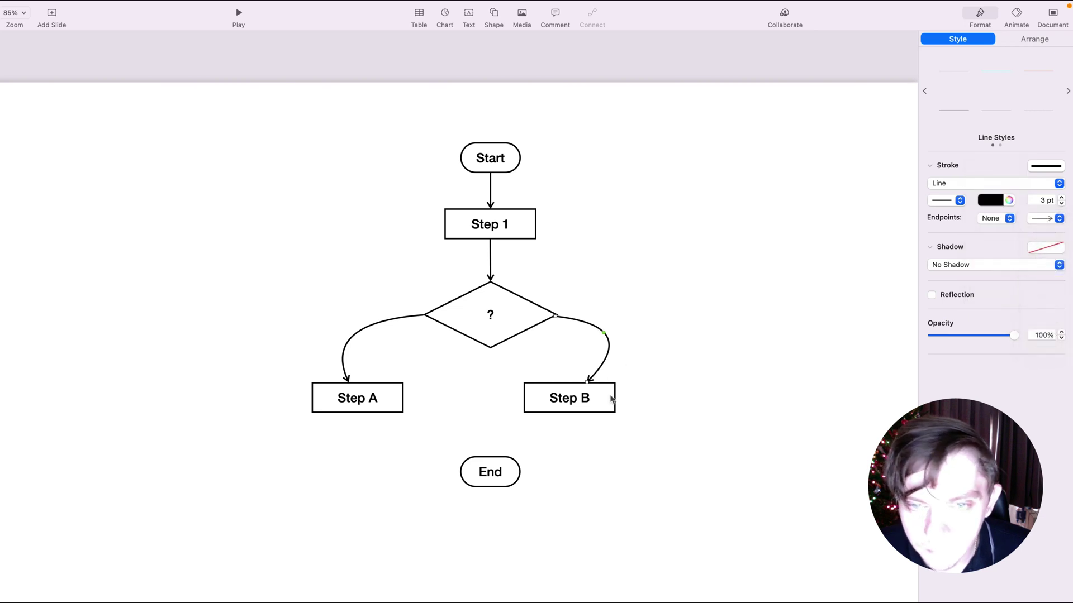
{"action": "left_click_drag", "start_coordinate": [605, 403], "coordinate": [634, 405]}
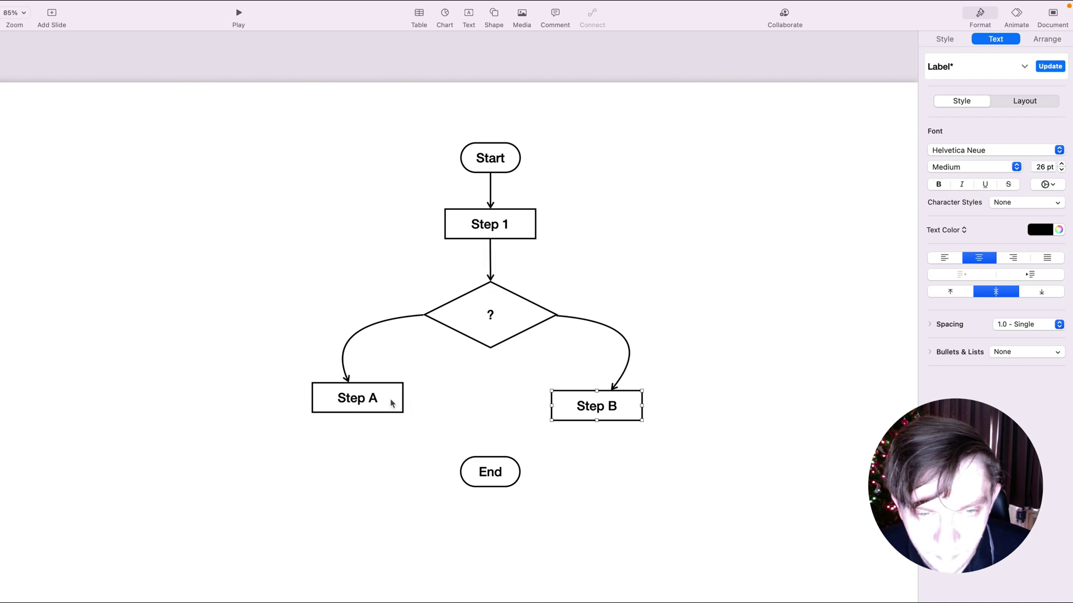
{"action": "left_click_drag", "start_coordinate": [391, 403], "coordinate": [370, 411]}
Step: Connect Step A to Step B with a straight 3 pt line ending in an arrowhead
{"action": "left_click", "coordinate": [486, 409]}
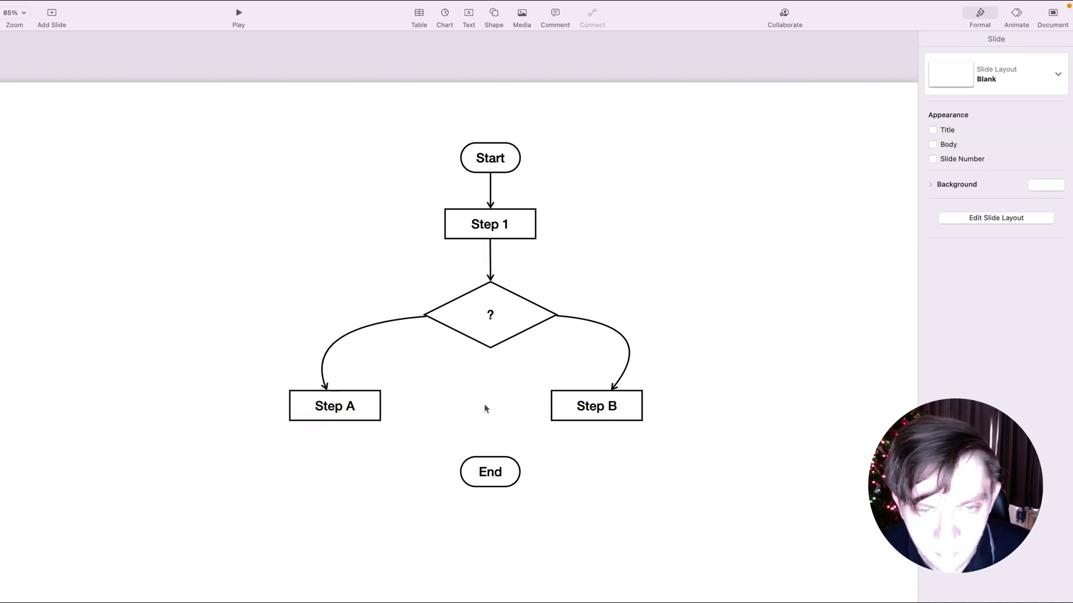
{"action": "left_click", "coordinate": [379, 410]}
{"action": "left_click", "coordinate": [561, 408], "text": "shift"}
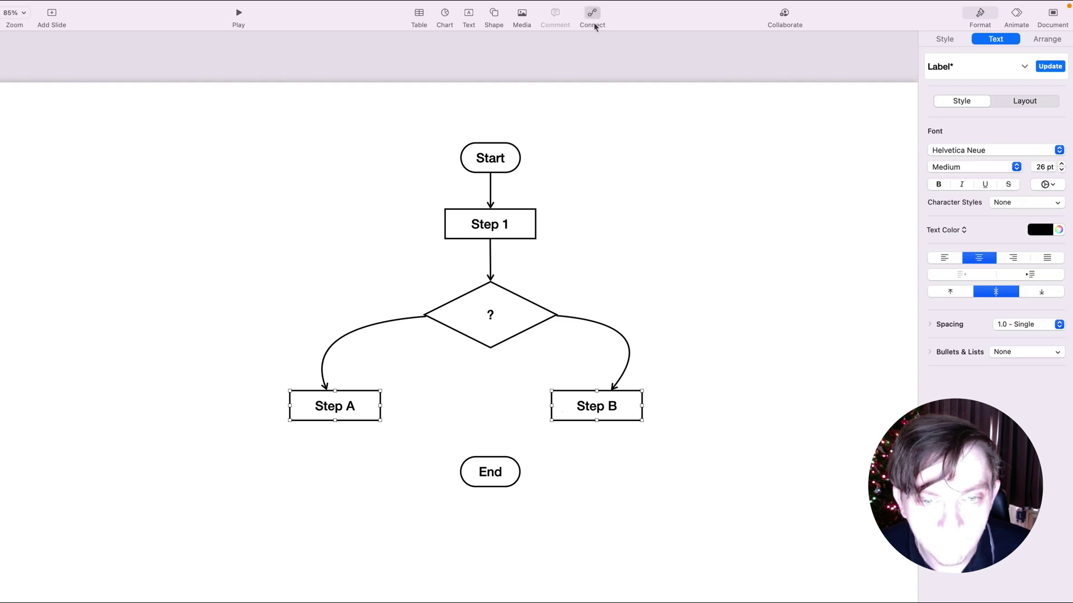
{"action": "left_click", "coordinate": [592, 16]}
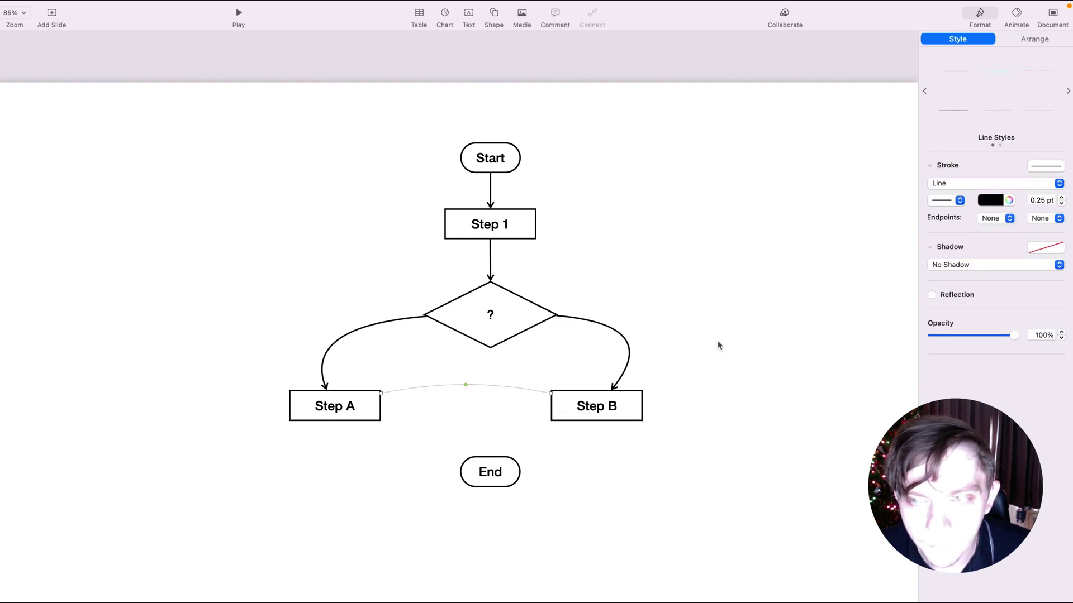
{"action": "left_click", "coordinate": [1051, 219]}
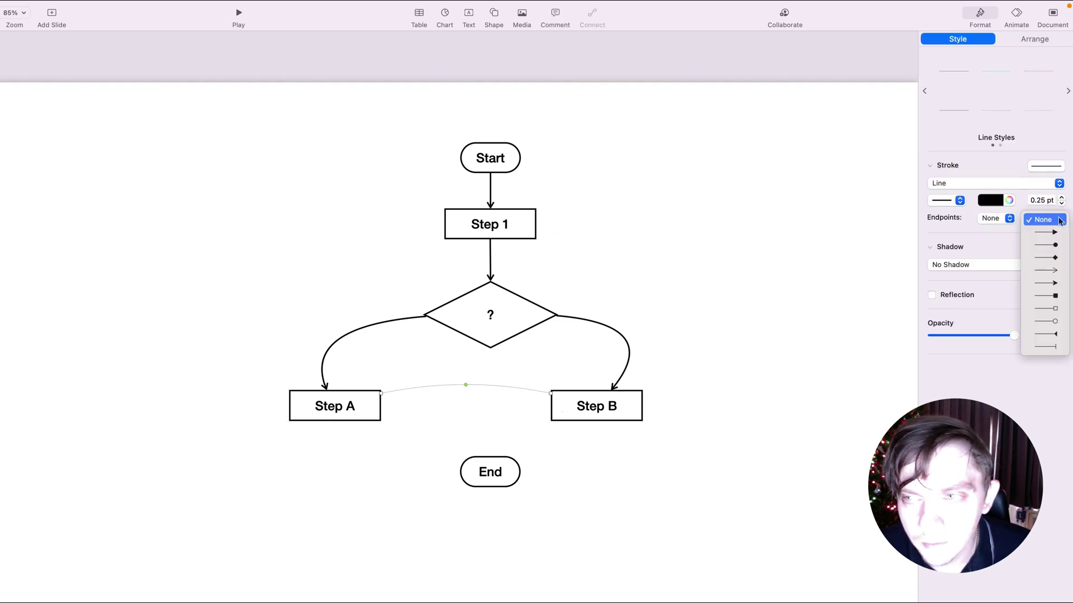
{"action": "left_click", "coordinate": [1041, 272]}
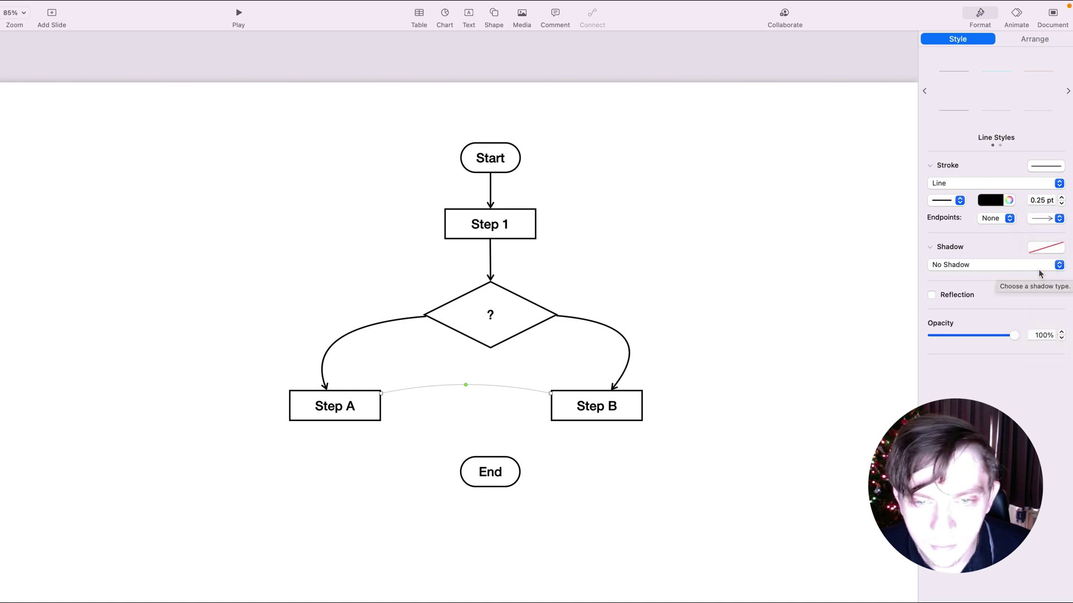
{"action": "left_click", "coordinate": [1062, 198]}
{"action": "left_click", "coordinate": [1062, 198]}
{"action": "left_click", "coordinate": [1062, 198]}
{"action": "left_click_drag", "start_coordinate": [466, 385], "coordinate": [464, 407]}
Step: Move End to sit under Step B
{"action": "left_click", "coordinate": [634, 417]}
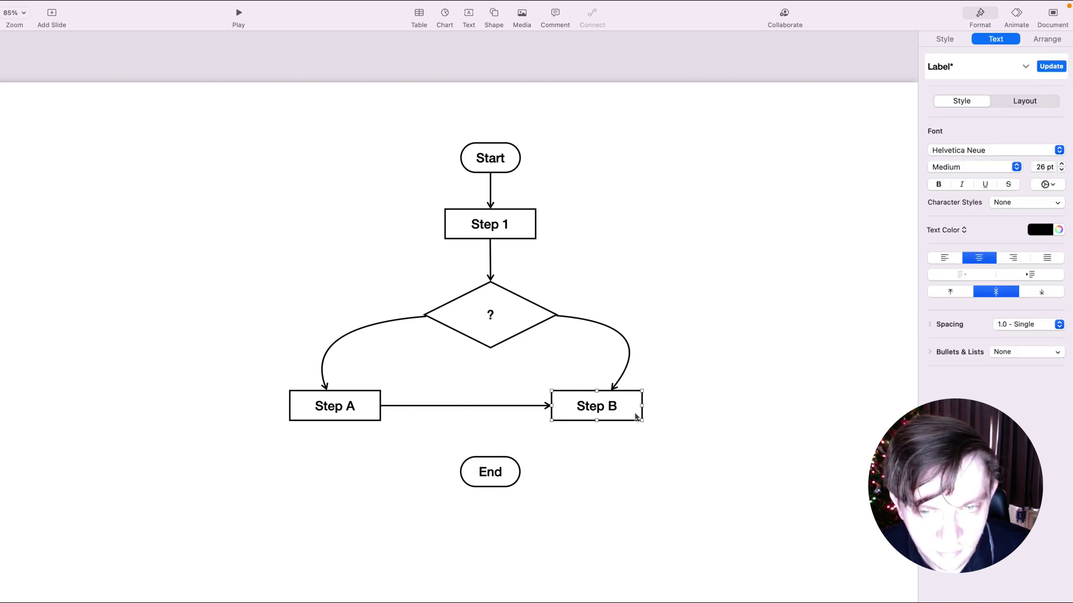
{"action": "left_click_drag", "start_coordinate": [511, 473], "coordinate": [618, 479]}
{"action": "left_click", "coordinate": [622, 476], "text": "shift"}
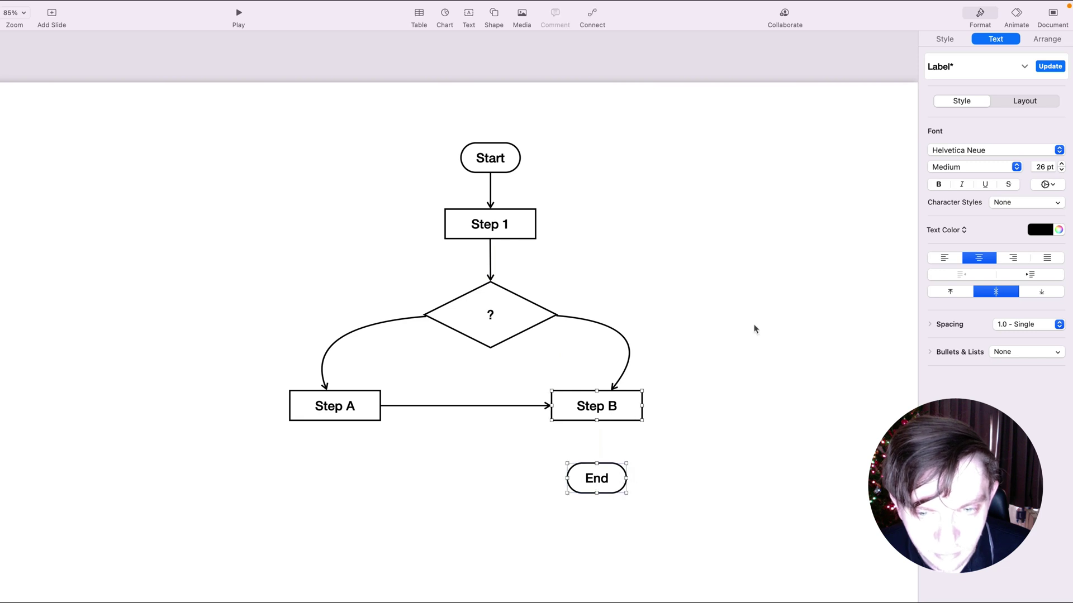
Step: Replace the Connect line with a curved line from the Basic shapes running from Step B to End
{"action": "left_click", "coordinate": [595, 16]}
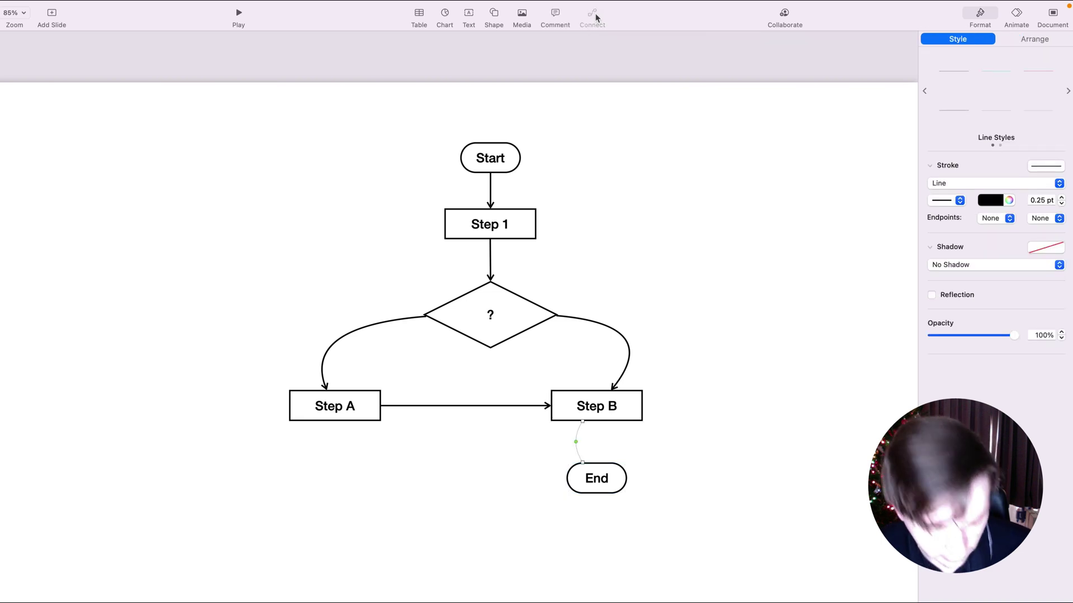
{"action": "key", "text": "BackSpace"}
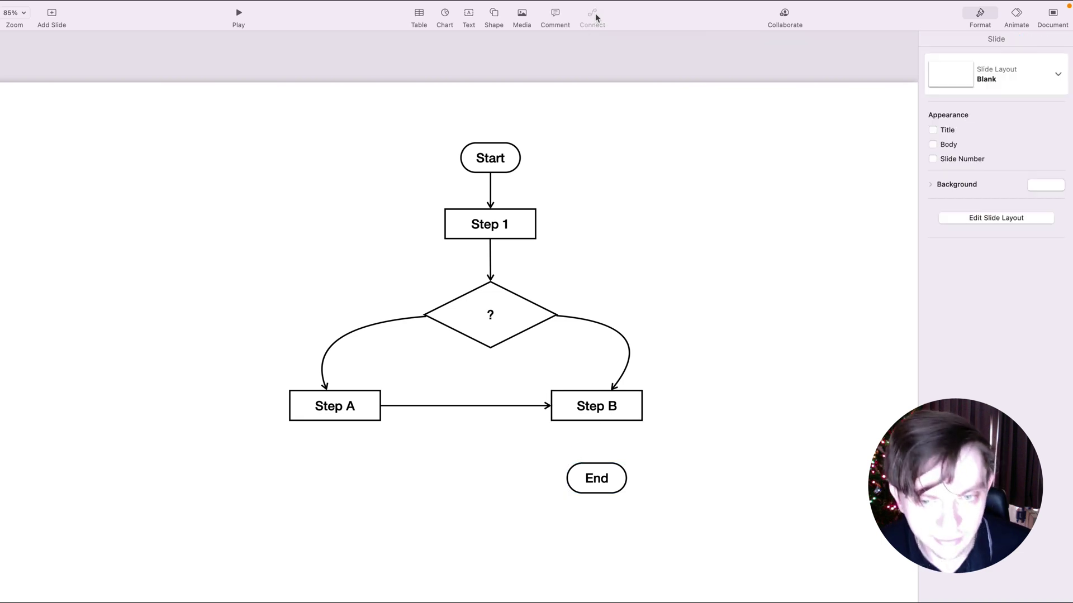
{"action": "left_click", "coordinate": [492, 15]}
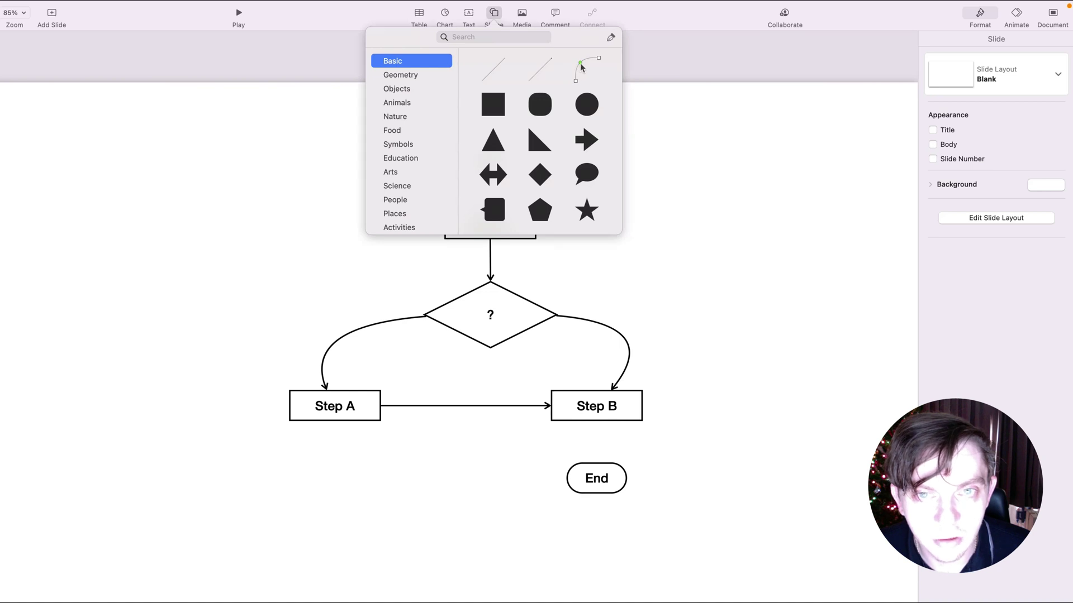
{"action": "left_click", "coordinate": [584, 67]}
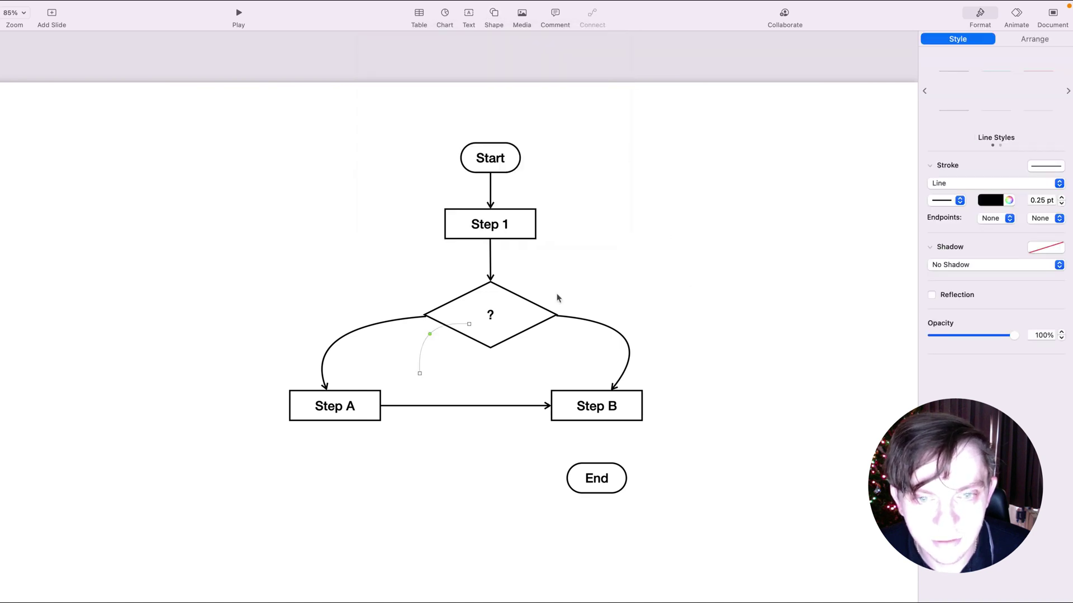
{"action": "mouse_move", "coordinate": [469, 324]}
{"action": "left_mouse_down"}
{"action": "mouse_move", "coordinate": [514, 405]}
{"action": "mouse_move", "coordinate": [603, 421]}
{"action": "mouse_move", "coordinate": [565, 441]}
{"action": "mouse_move", "coordinate": [581, 464]}
{"action": "mouse_move", "coordinate": [574, 443]}
{"action": "mouse_move", "coordinate": [597, 441]}
{"action": "left_mouse_up"}
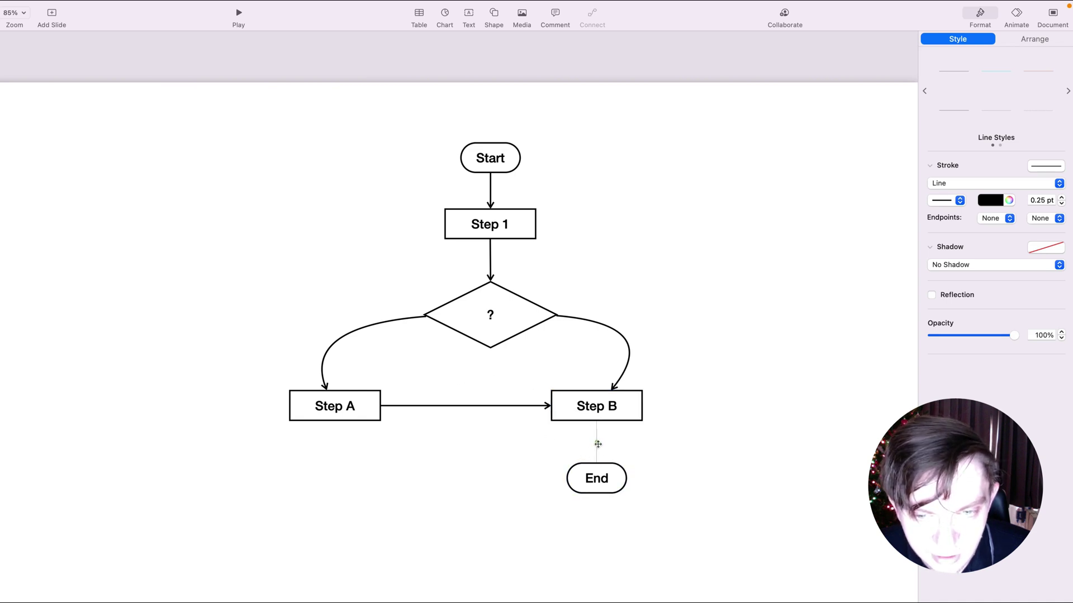
Step: Give the Step B–End connector a 3 pt stroke and an arrowhead pointing at End
{"action": "left_click", "coordinate": [1061, 197]}
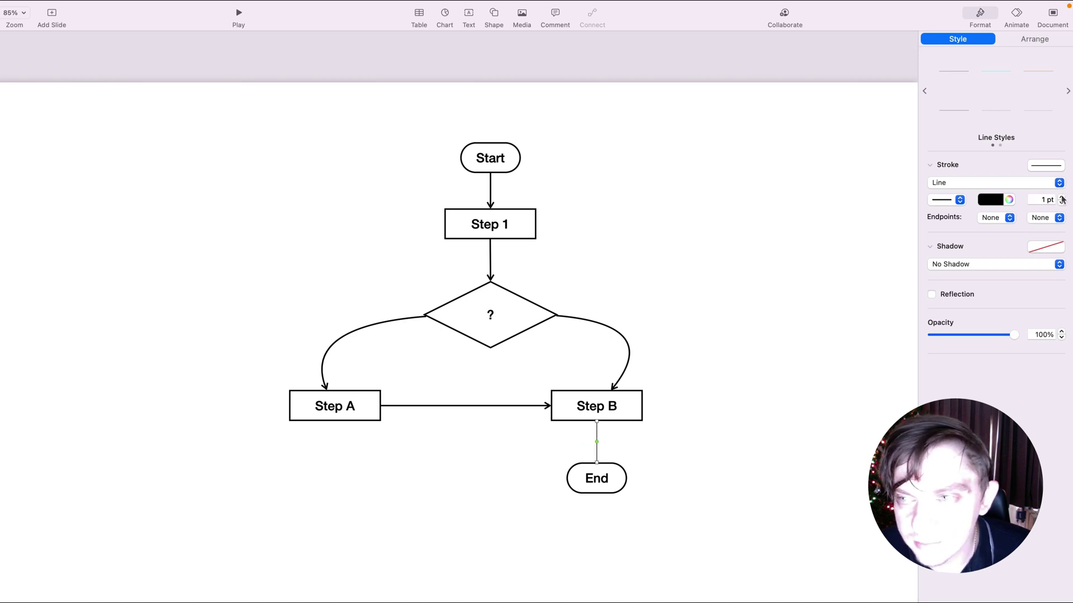
{"action": "left_click", "coordinate": [1061, 197]}
{"action": "left_click", "coordinate": [1061, 198]}
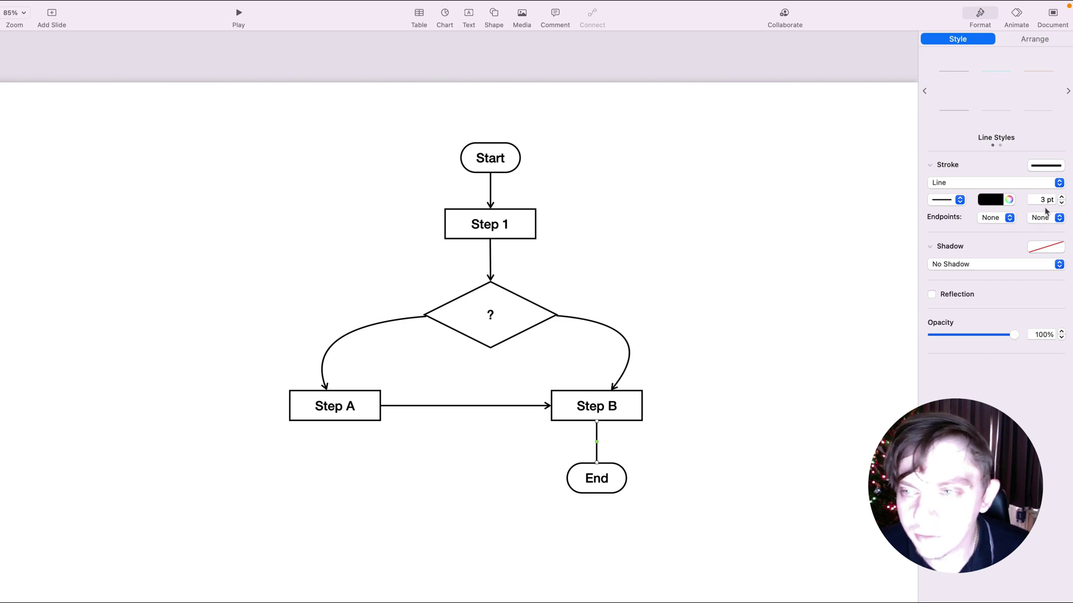
{"action": "left_click", "coordinate": [1048, 221]}
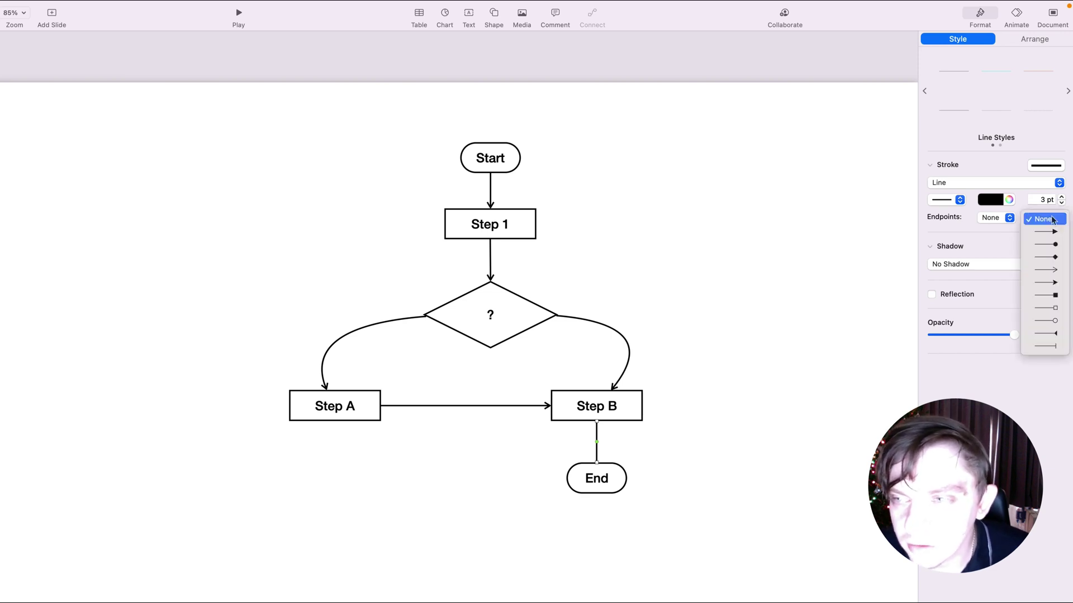
{"action": "left_click", "coordinate": [1046, 273]}
Step: Nudge Step B slightly into place and deselect it
{"action": "left_click", "coordinate": [684, 448]}
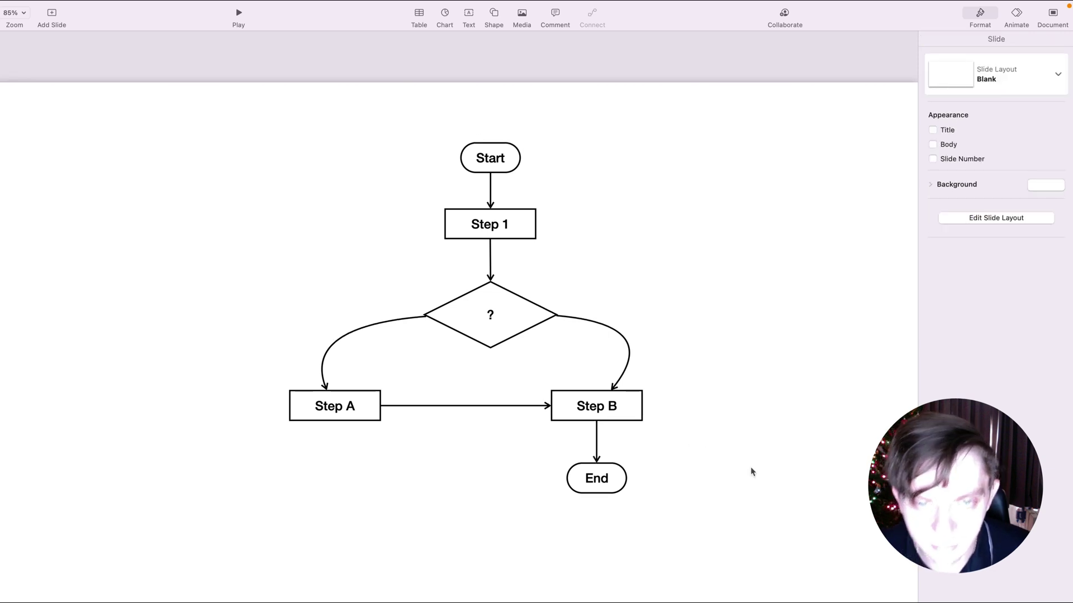
{"action": "left_click", "coordinate": [640, 410]}
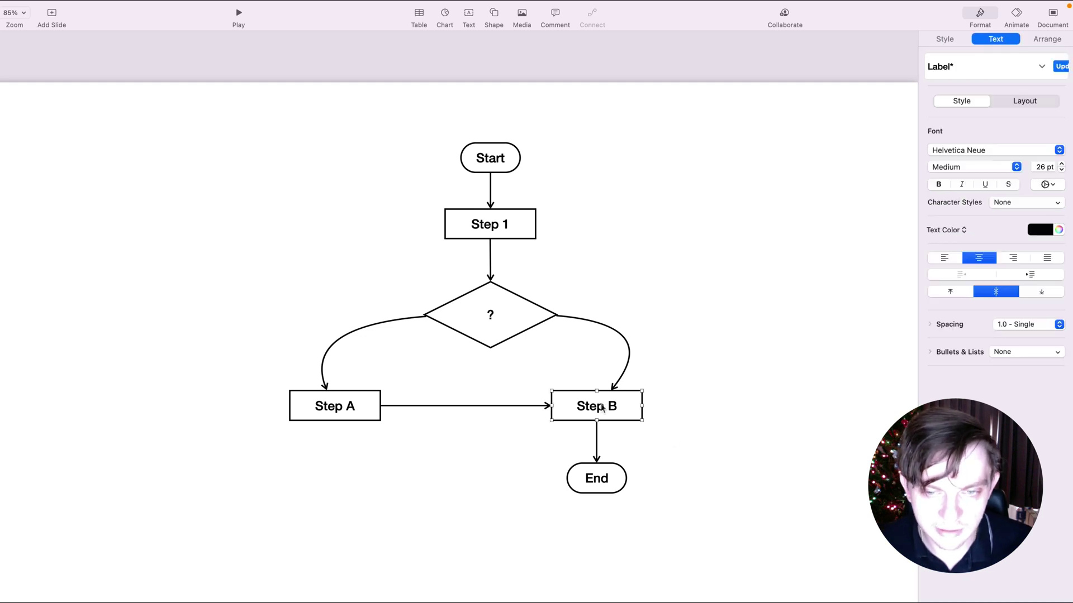
{"action": "mouse_move", "coordinate": [619, 408]}
{"action": "left_mouse_down"}
{"action": "mouse_move", "coordinate": [581, 375]}
{"action": "mouse_move", "coordinate": [600, 397]}
{"action": "mouse_move", "coordinate": [717, 330]}
{"action": "mouse_move", "coordinate": [581, 375]}
{"action": "mouse_move", "coordinate": [707, 345]}
{"action": "mouse_move", "coordinate": [738, 350]}
{"action": "mouse_move", "coordinate": [690, 393]}
{"action": "mouse_move", "coordinate": [575, 426]}
{"action": "mouse_move", "coordinate": [722, 313]}
{"action": "mouse_move", "coordinate": [614, 395]}
{"action": "mouse_move", "coordinate": [628, 402]}
{"action": "mouse_move", "coordinate": [614, 422]}
{"action": "left_mouse_up"}
{"action": "left_click", "coordinate": [714, 342]}
Step: Nudge Start and End upward and fill both ovals light grey
{"action": "left_click", "coordinate": [634, 272]}
{"action": "left_click", "coordinate": [509, 172]}
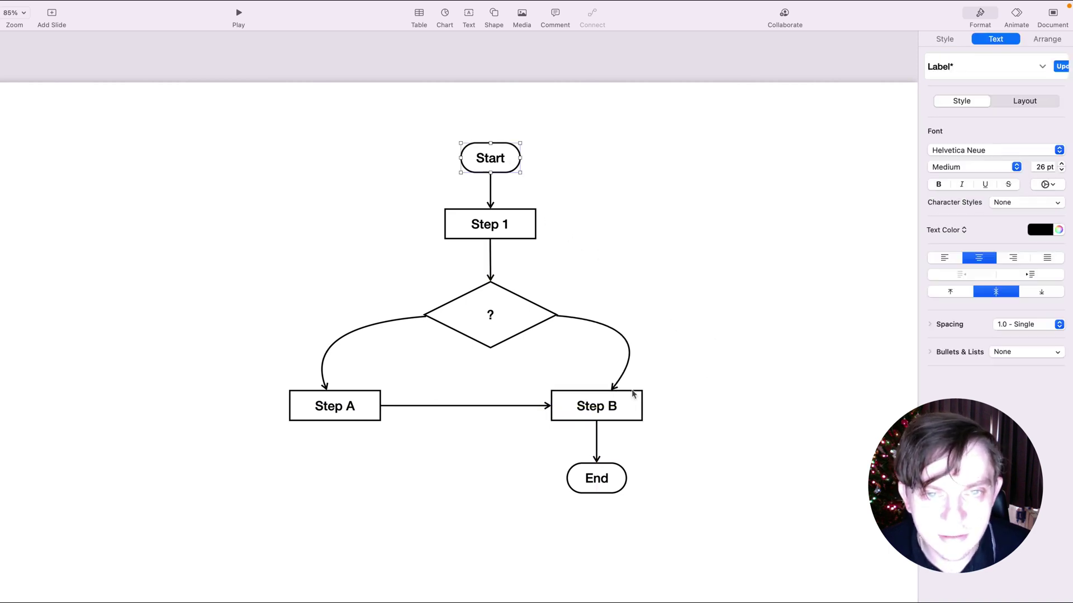
{"action": "left_click", "coordinate": [623, 492], "text": "shift"}
{"action": "key", "text": "Up"}
{"action": "key", "text": "Up"}
{"action": "key", "text": "Up"}
{"action": "key", "text": "Up"}
{"action": "key", "text": "Up"}
{"action": "key", "text": "Up"}
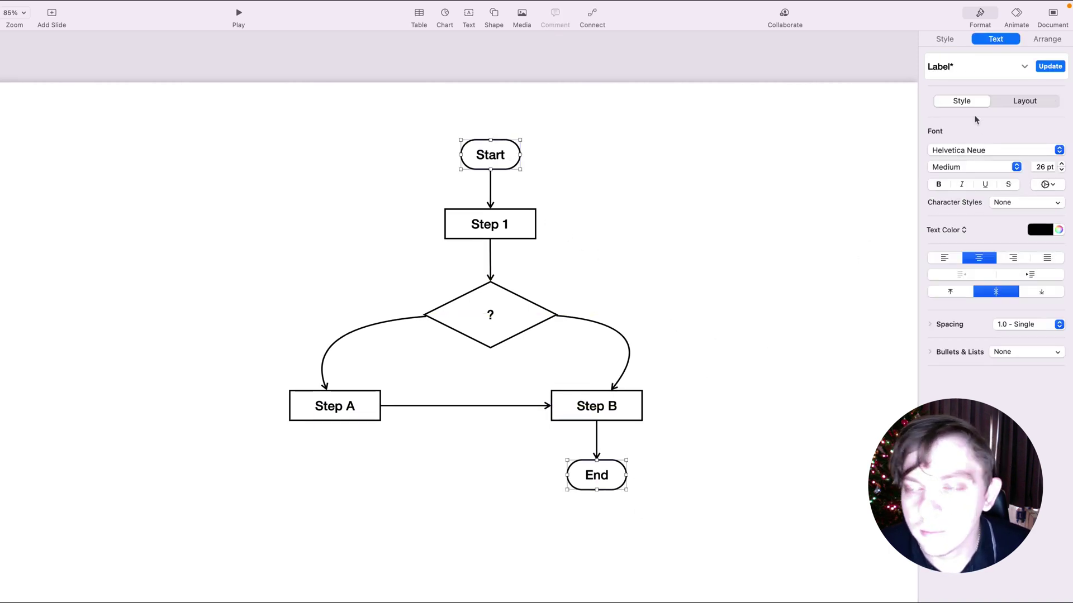
{"action": "left_click", "coordinate": [945, 40]}
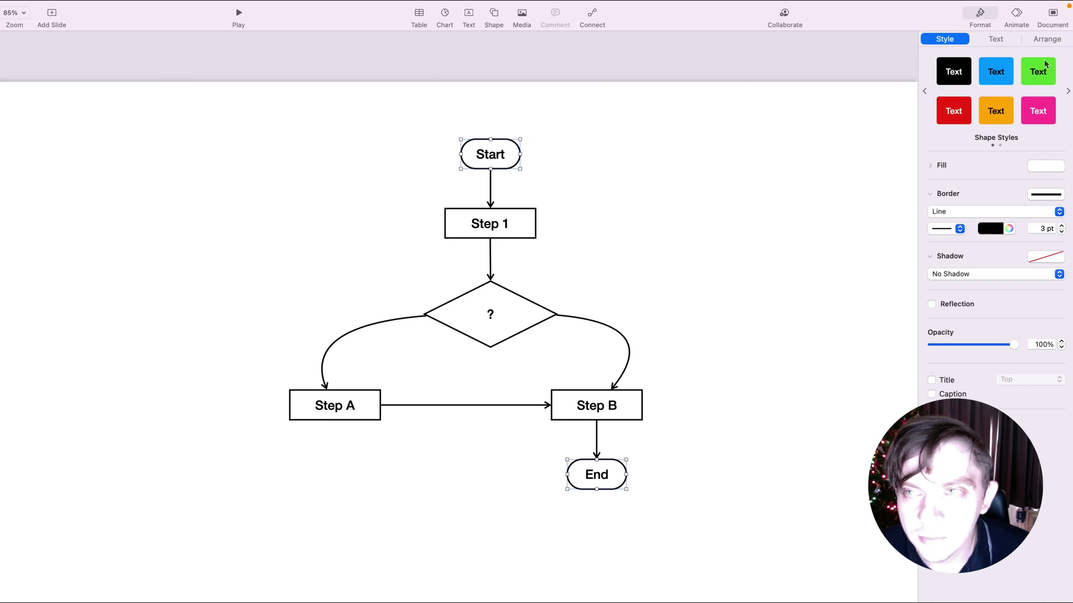
{"action": "left_click", "coordinate": [990, 40]}
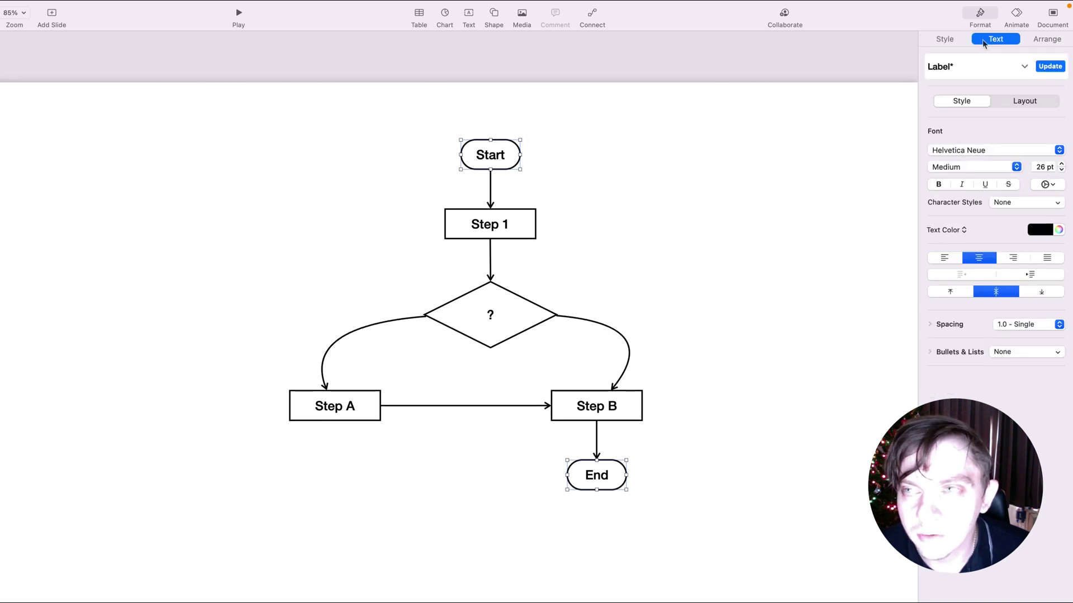
{"action": "left_click", "coordinate": [949, 41]}
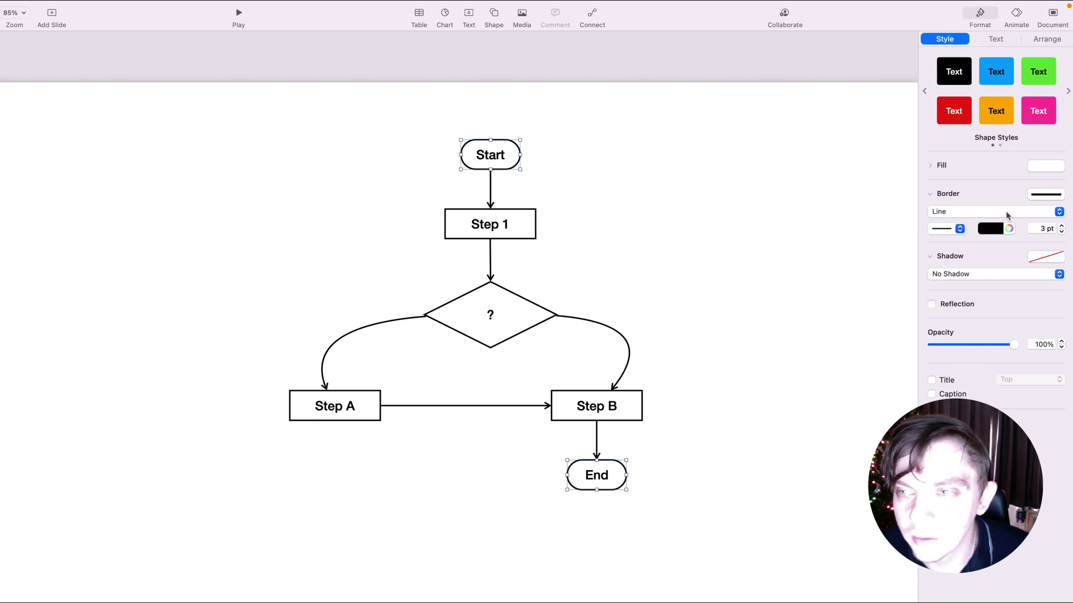
{"action": "left_click", "coordinate": [1050, 171]}
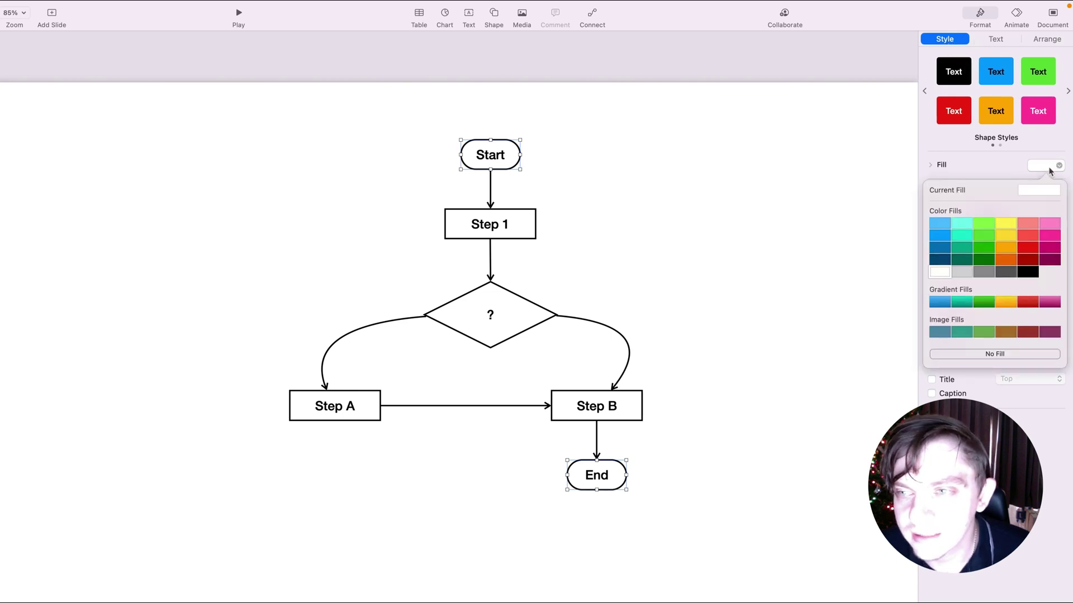
{"action": "left_click", "coordinate": [963, 274]}
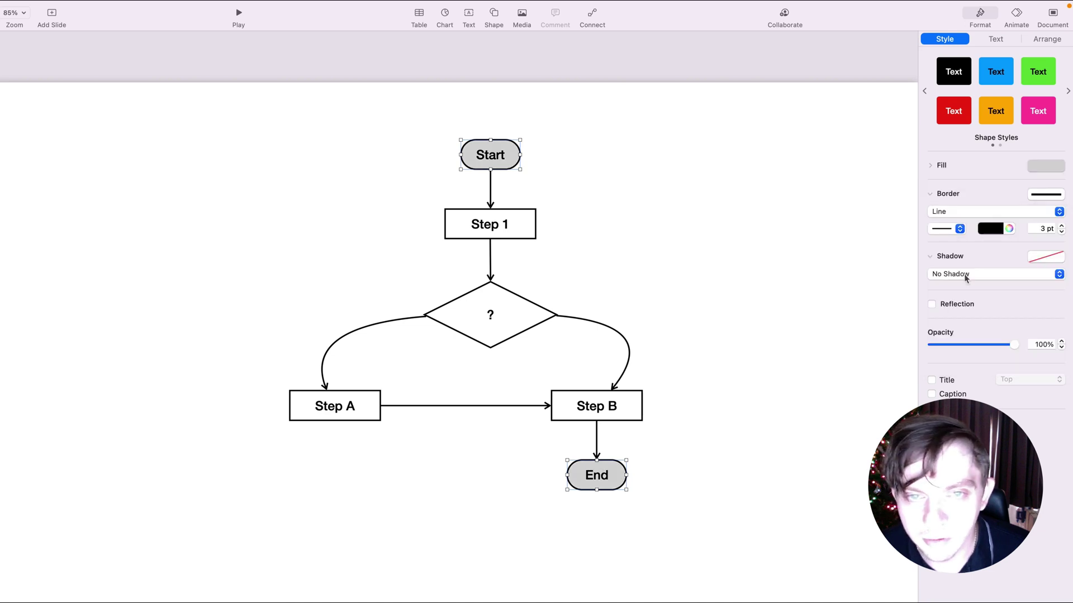
Step: Fill the Step 1, Step B and Step A boxes yellow
{"action": "left_click", "coordinate": [517, 230]}
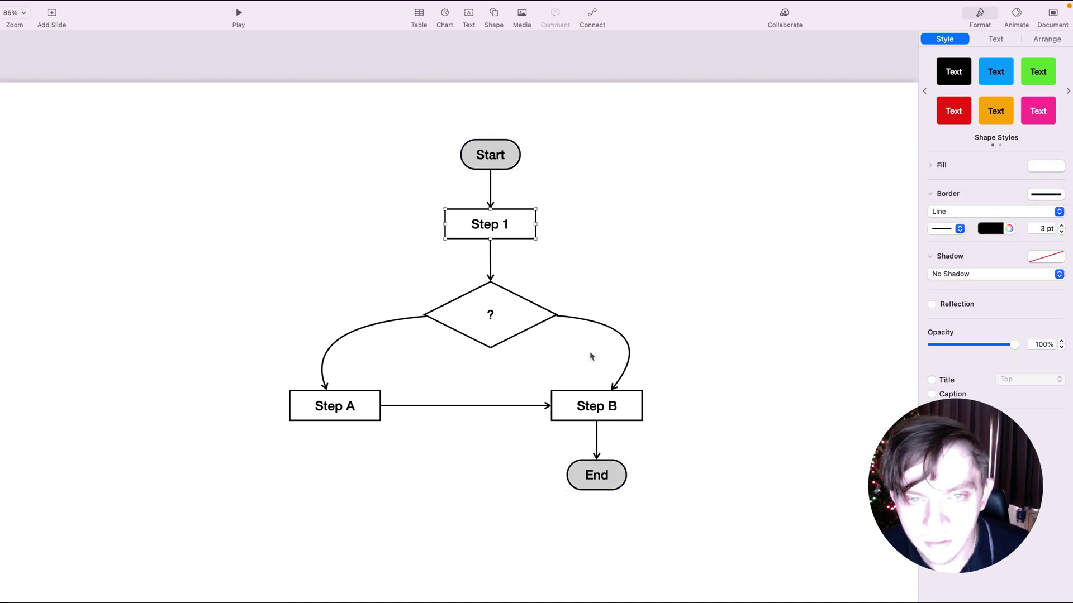
{"action": "left_click", "coordinate": [637, 407], "text": "shift"}
{"action": "left_click", "coordinate": [1053, 167]}
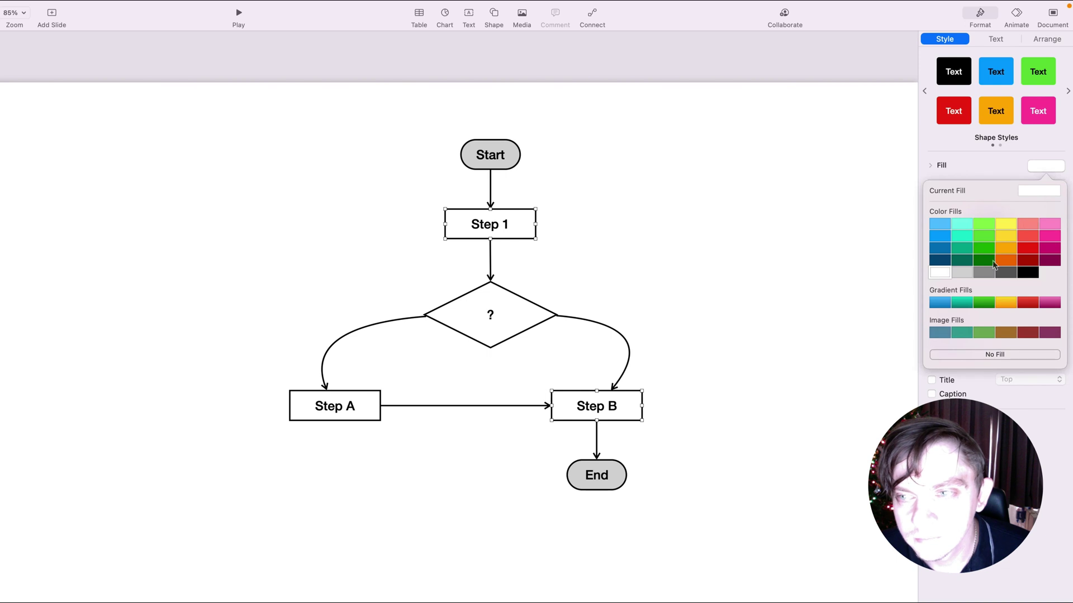
{"action": "left_click", "coordinate": [1001, 223]}
{"action": "left_click", "coordinate": [377, 404]}
{"action": "left_click", "coordinate": [1042, 167]}
{"action": "left_click", "coordinate": [1010, 224]}
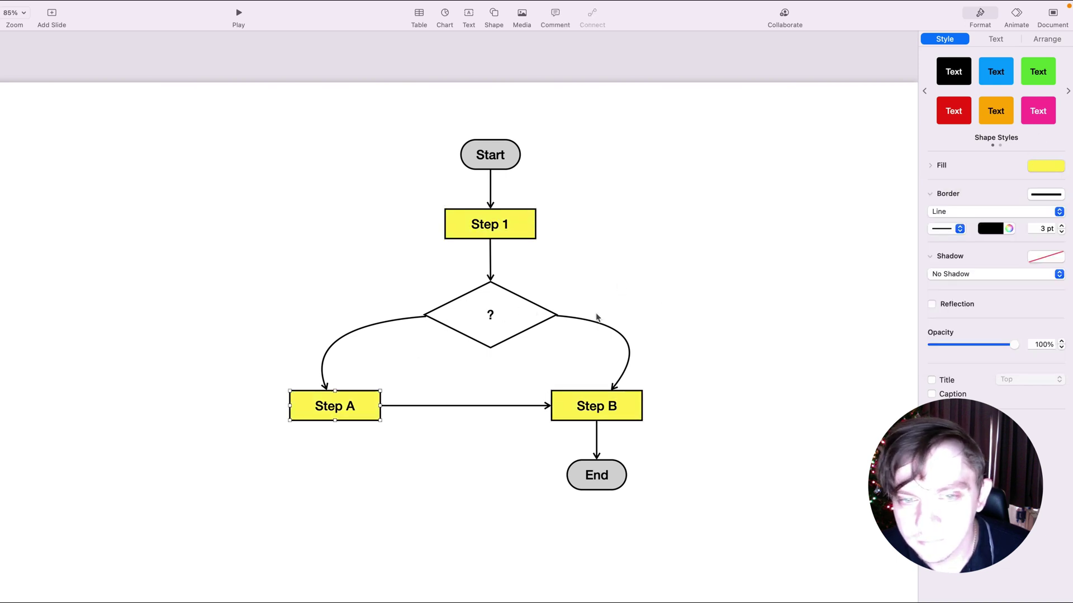
Step: Fill the ? decision diamond blue
{"action": "left_click", "coordinate": [503, 314]}
{"action": "left_click", "coordinate": [1042, 167]}
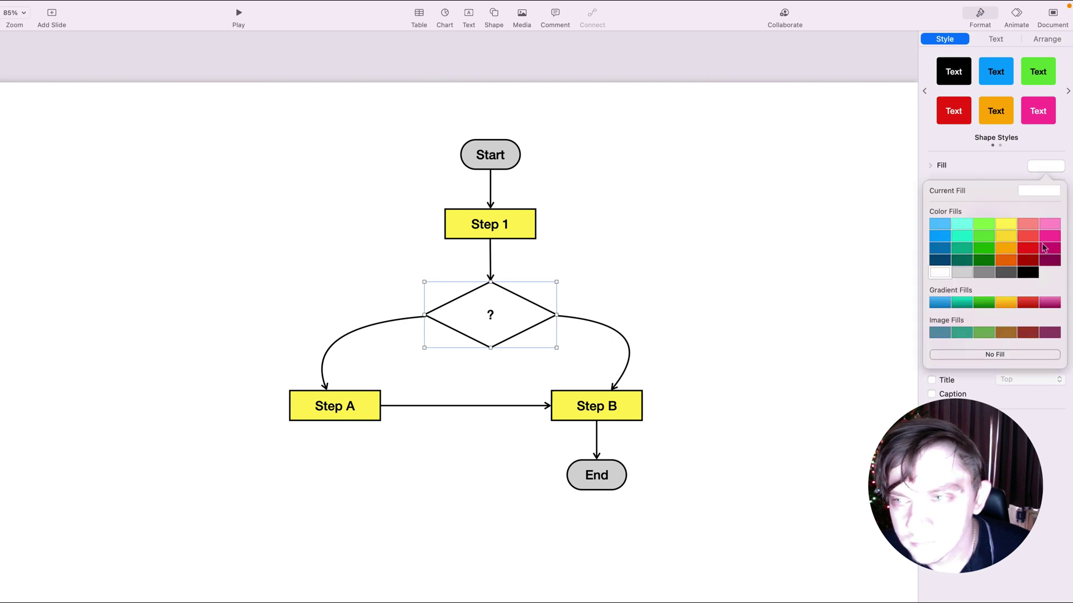
{"action": "left_click", "coordinate": [938, 236]}
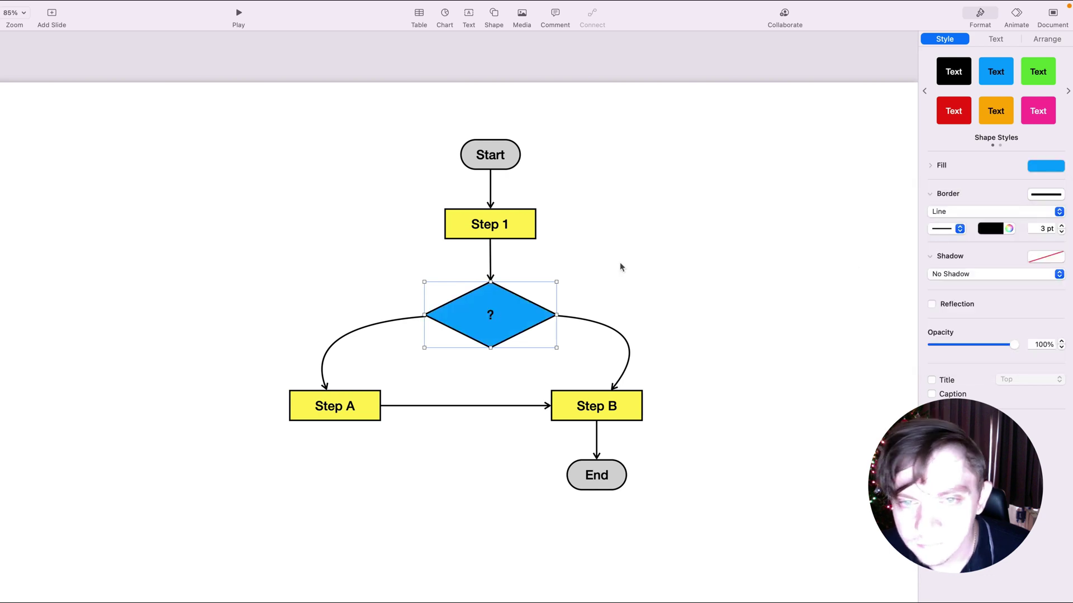
{"action": "left_click", "coordinate": [998, 39]}
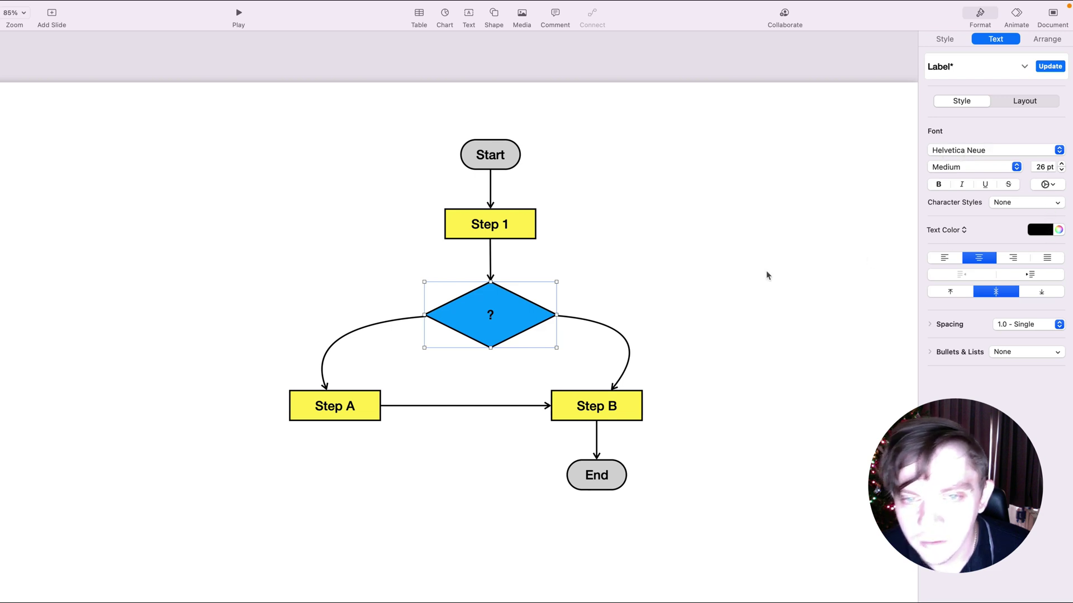
{"action": "left_click", "coordinate": [752, 239]}
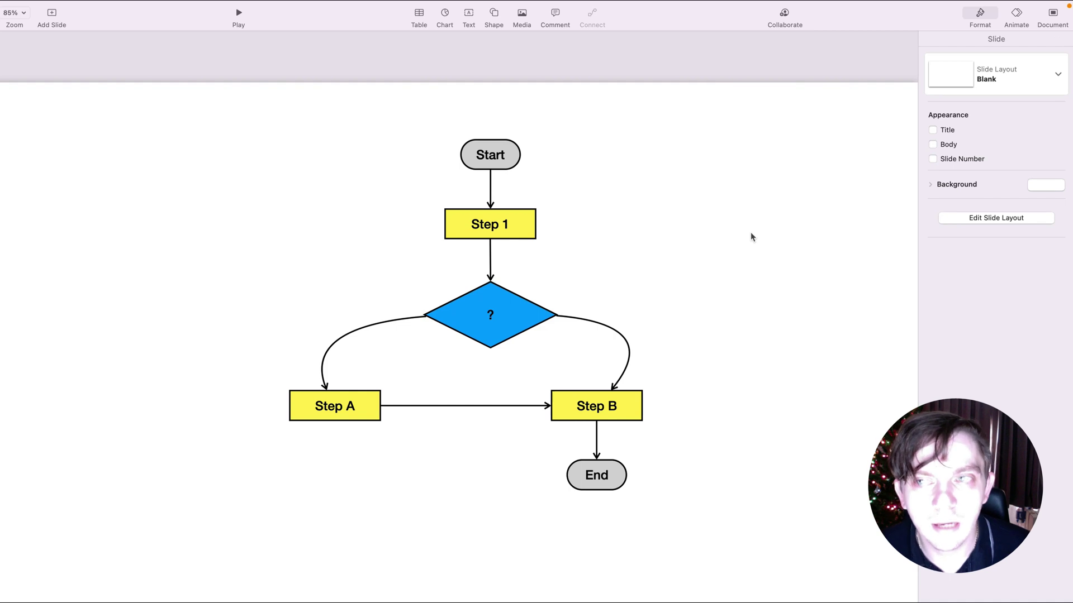